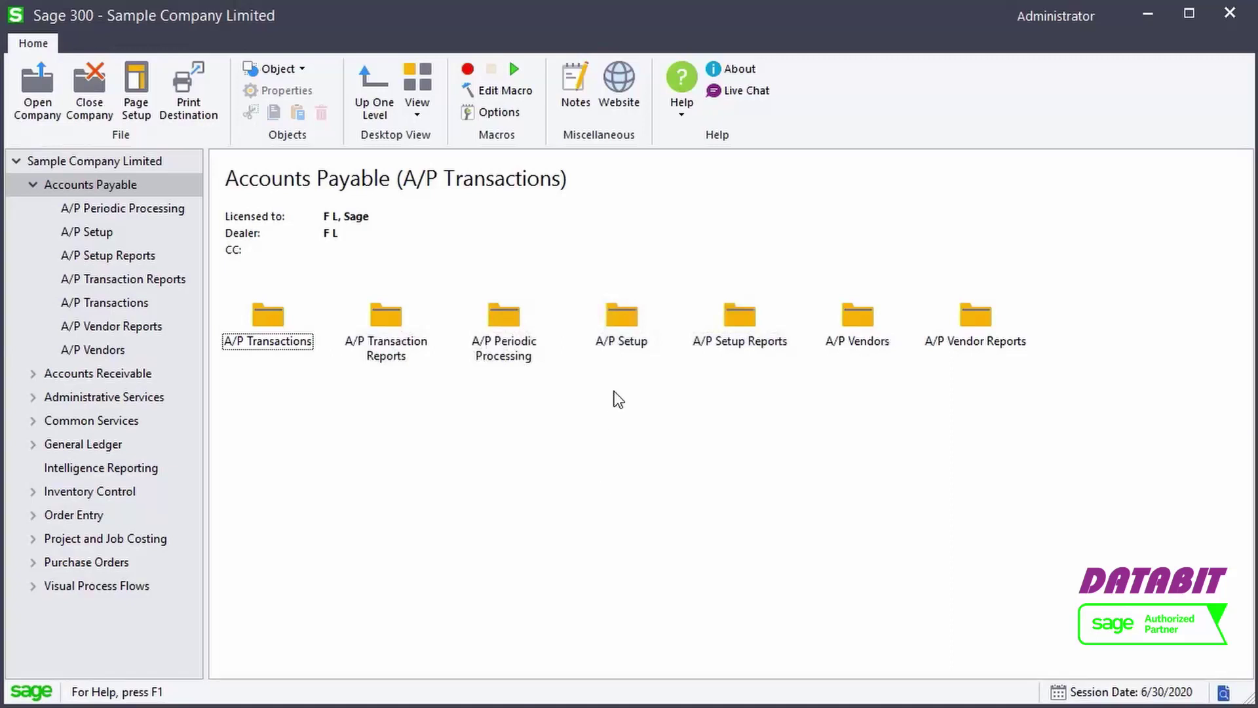
Open A/P Options, confirm Retainage Accounting, and view the 10% retainage and 60-day retention defaults
double_click(622, 335)
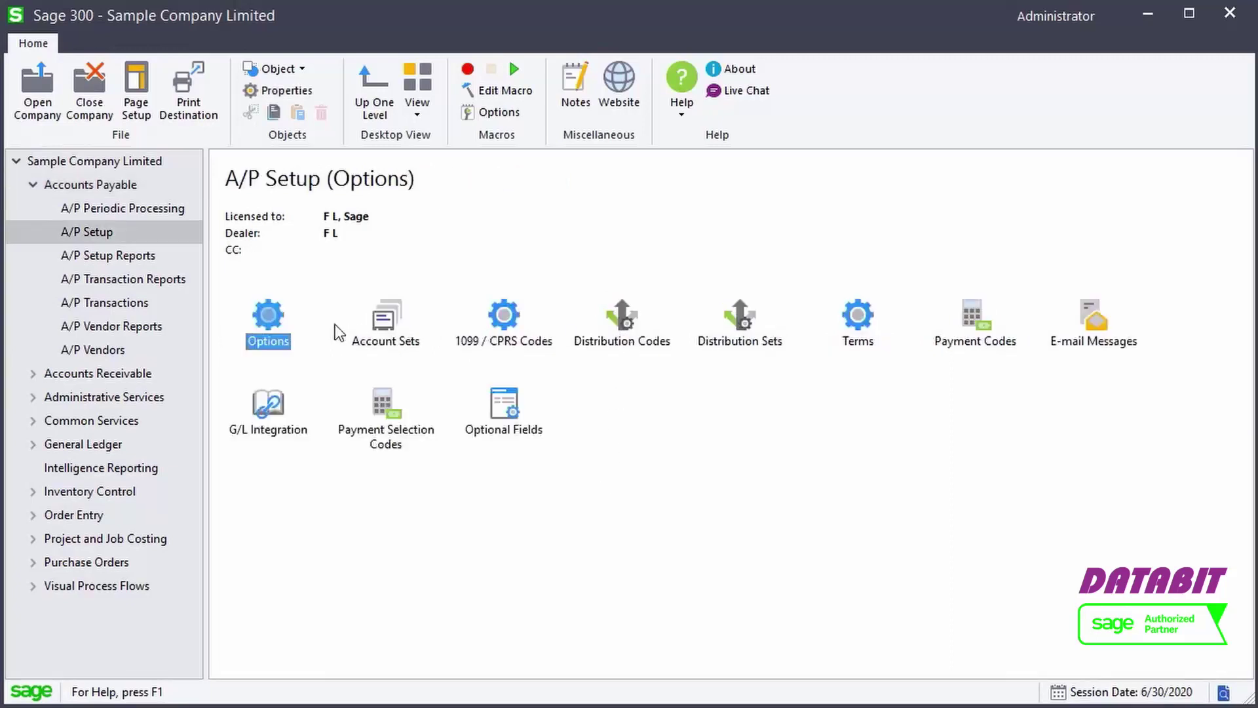
double_click(278, 322)
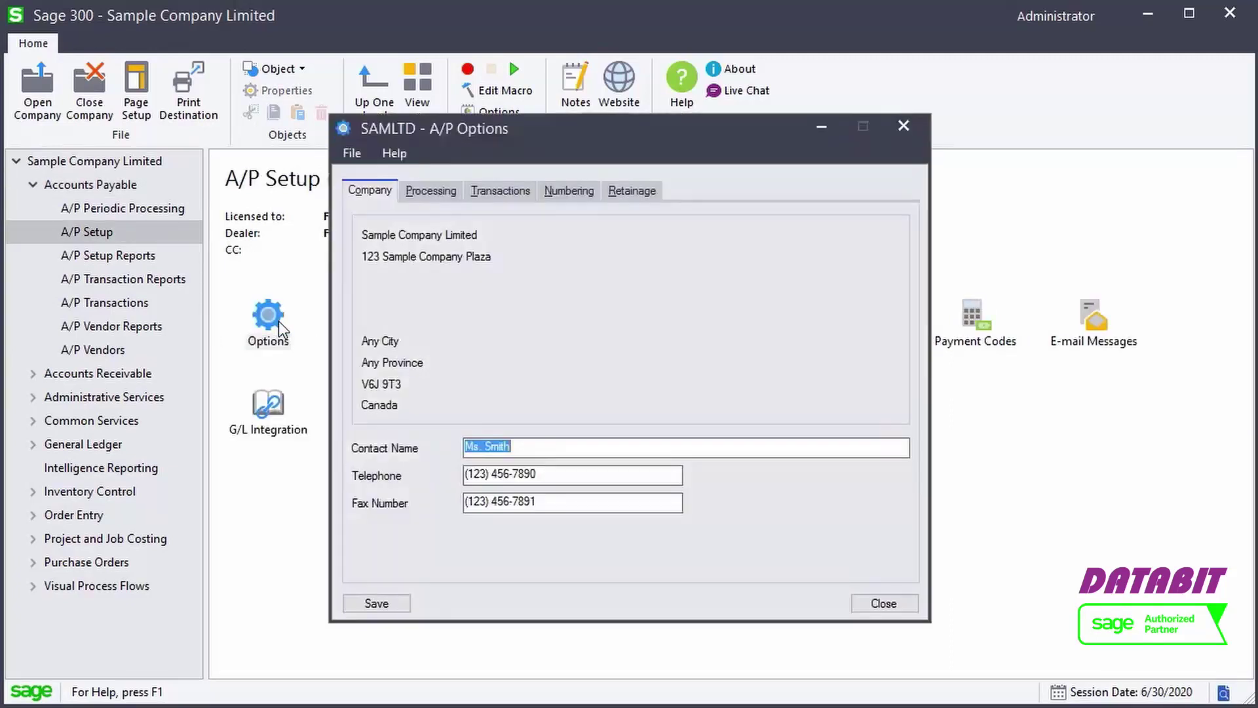
click(420, 192)
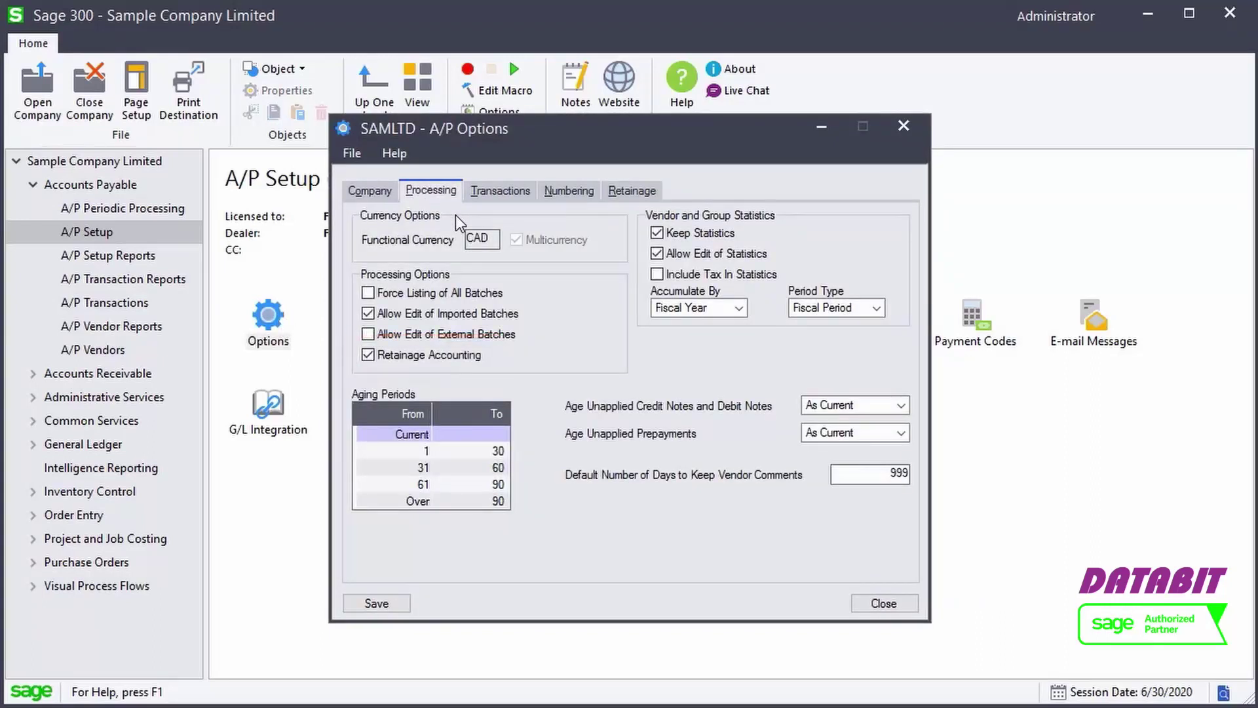
click(637, 194)
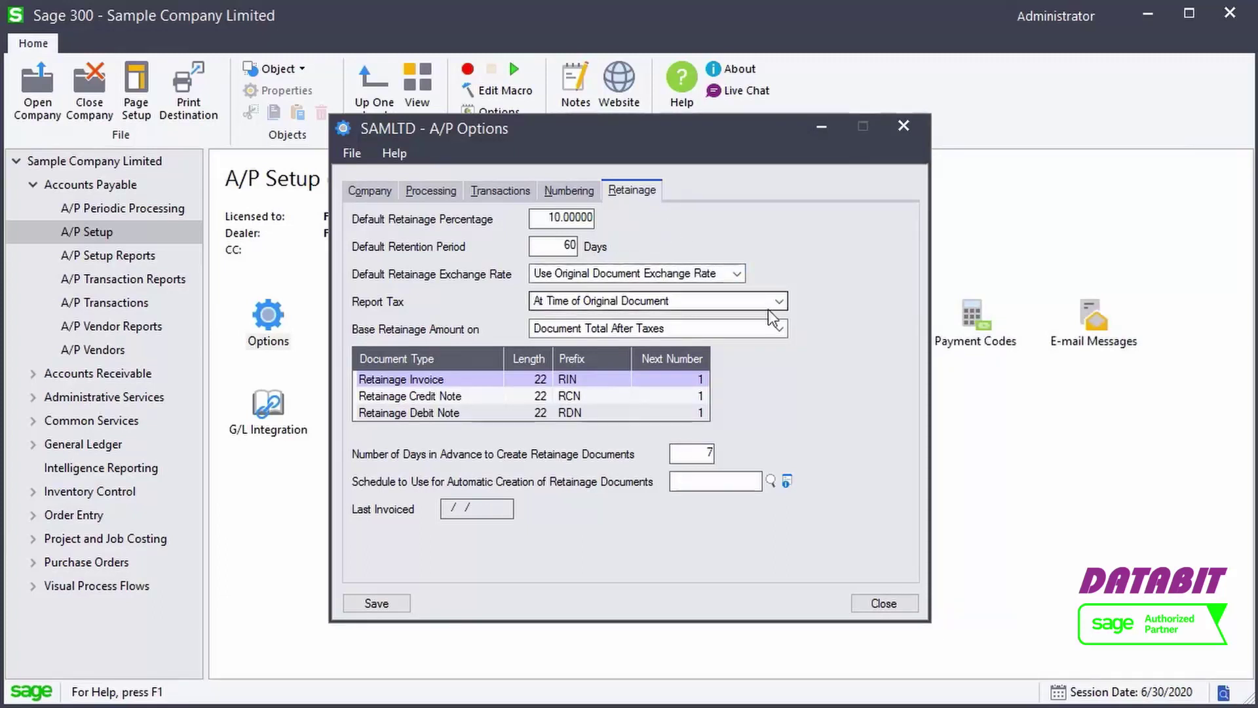
Keep the retainage base amount as Document Total After Taxes and close A/P Options
click(779, 329)
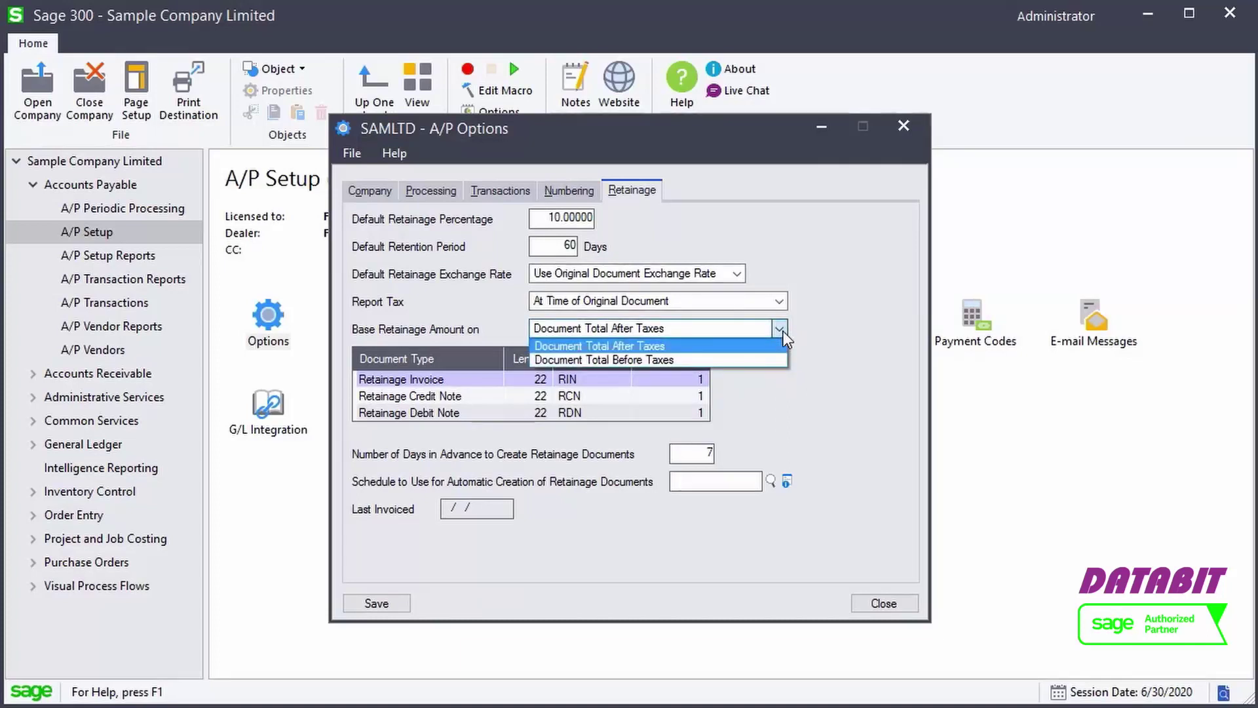
click(784, 331)
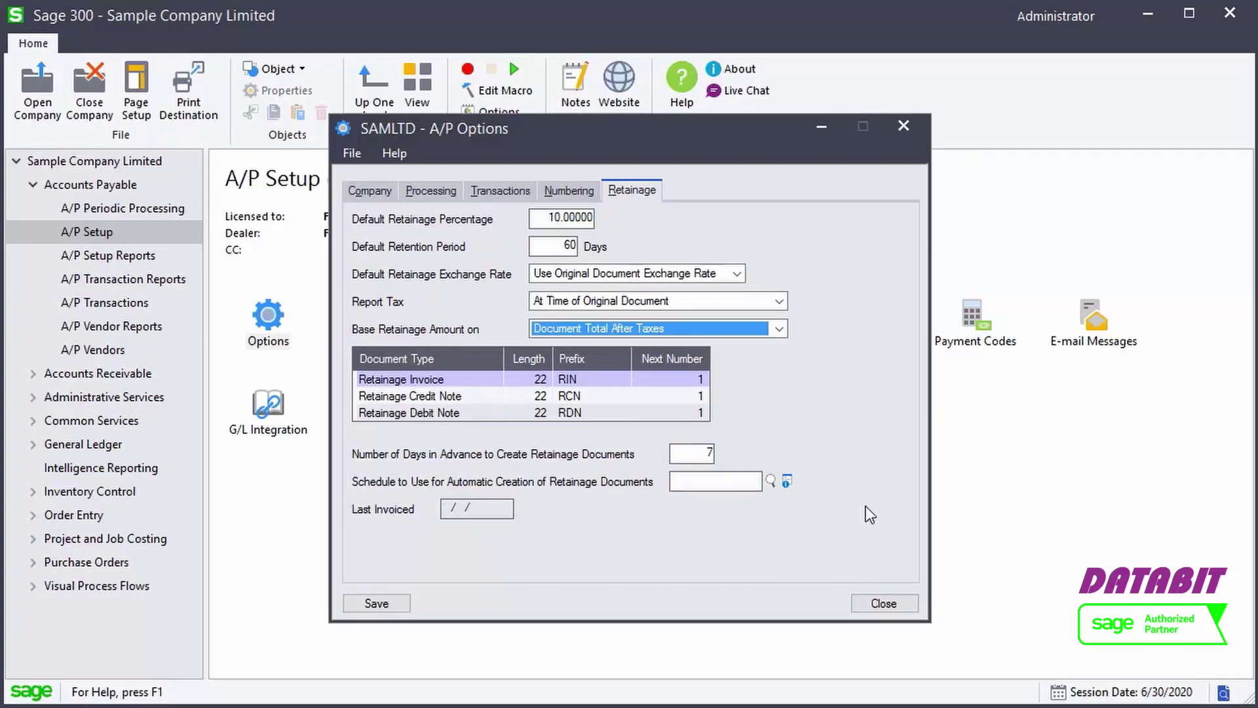
click(880, 604)
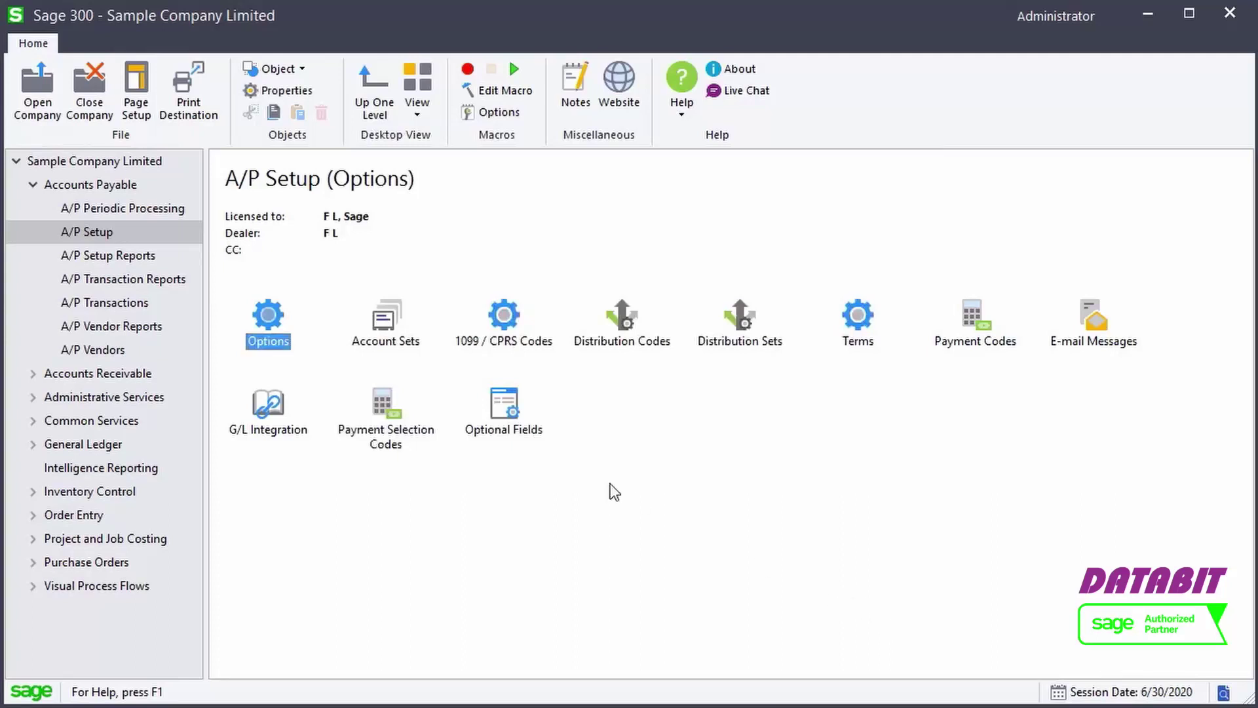
Create a new invoice batch 'Invoices' with entry description 'Purchase of raw materials'
click(144, 303)
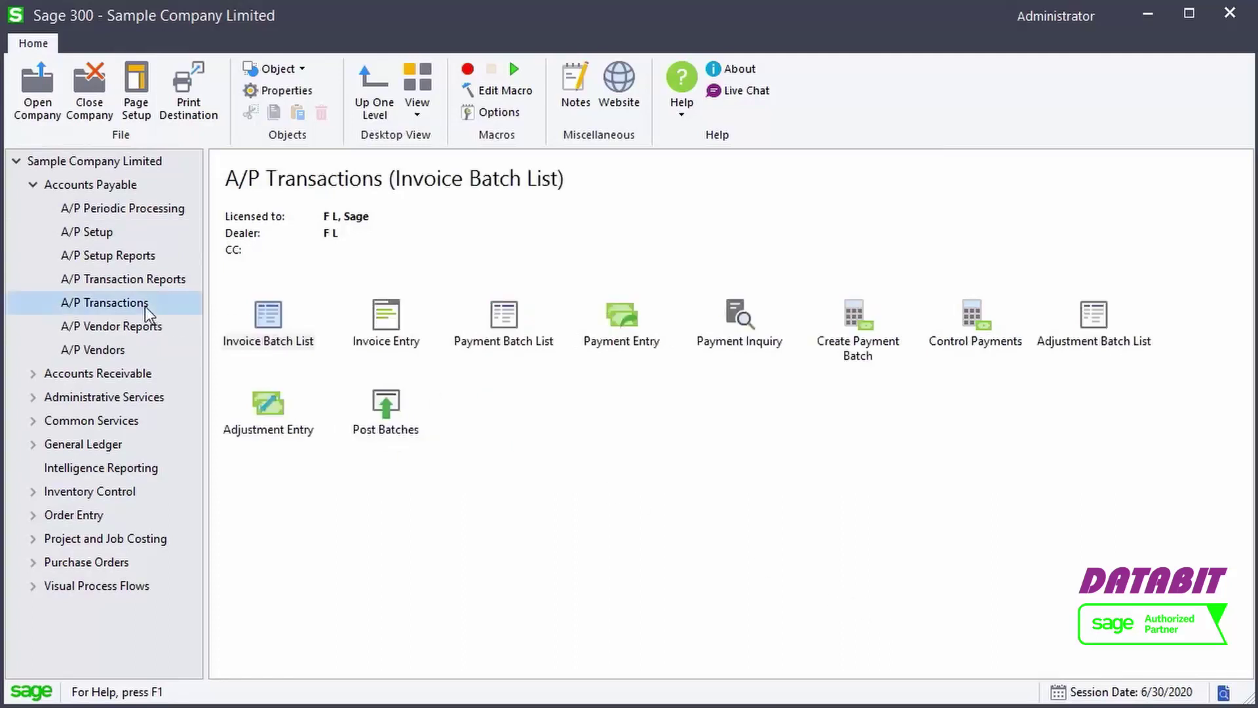
click(269, 313)
double_click(269, 312)
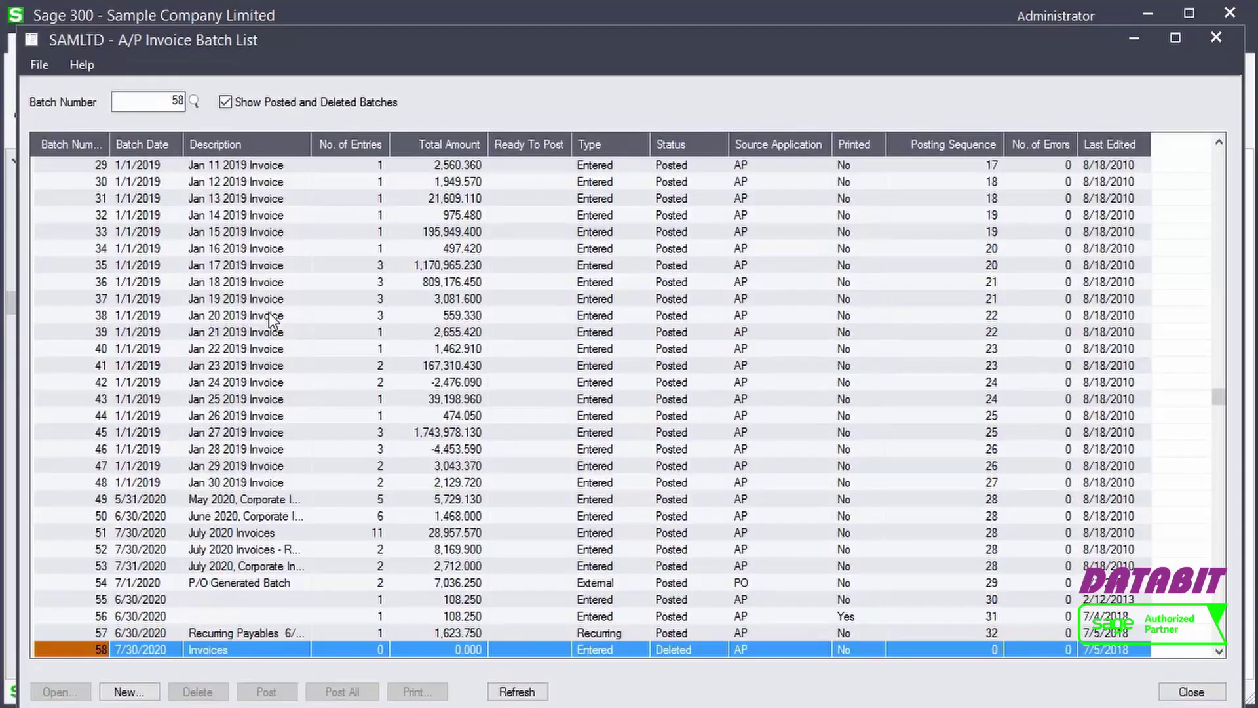
click(129, 692)
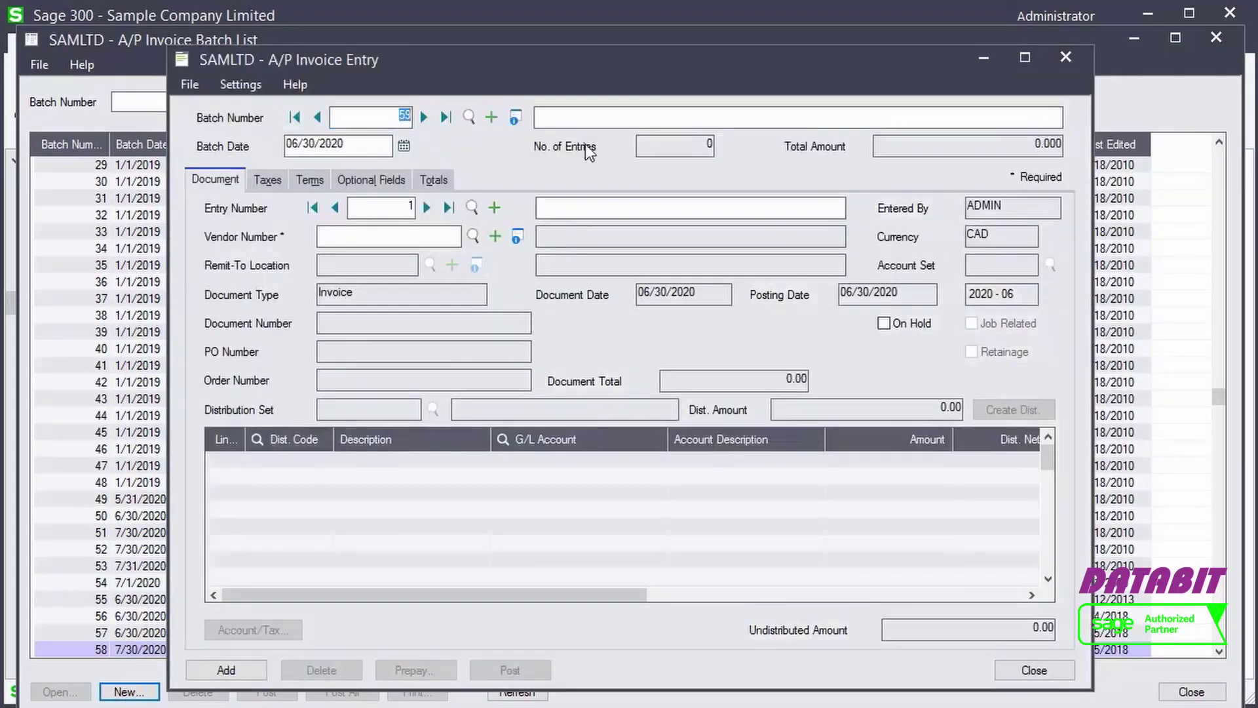
click(596, 115)
text(Invoices)
click(597, 206)
text(Purchase of raw materials)
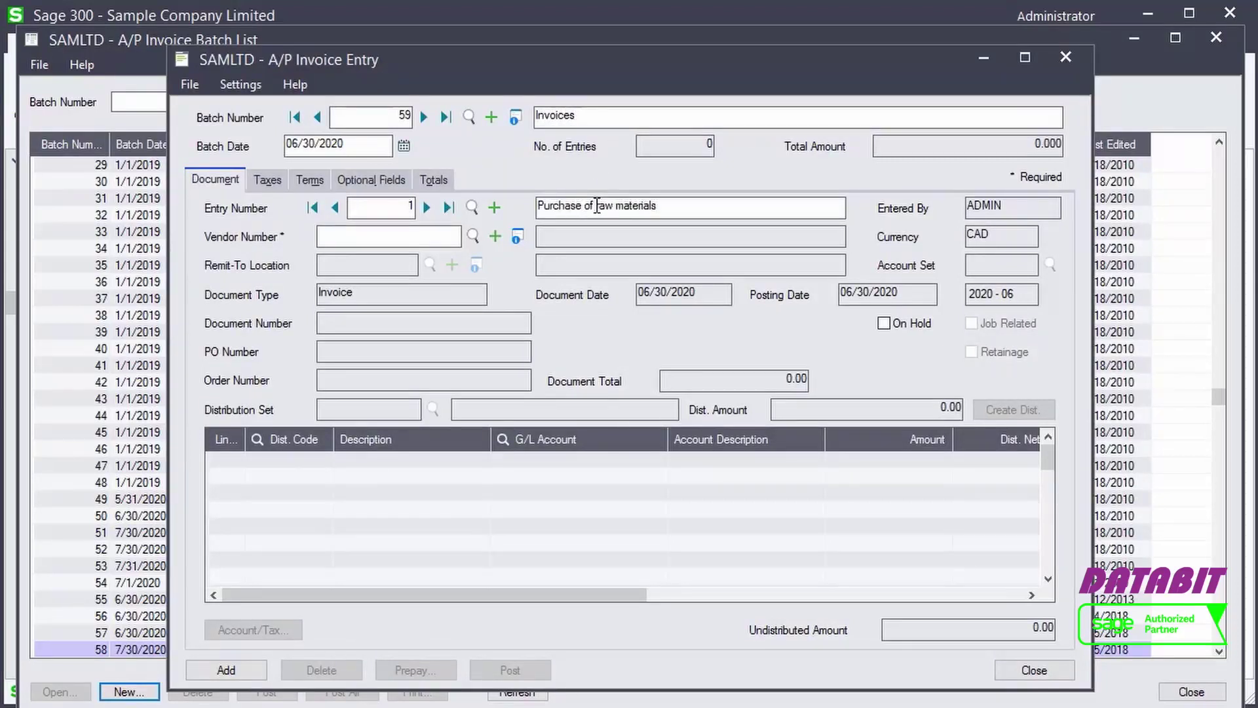
Enter vendor 1200, turn on retainage, and set document number IN2000
click(455, 231)
text(1200)
key(Tab)
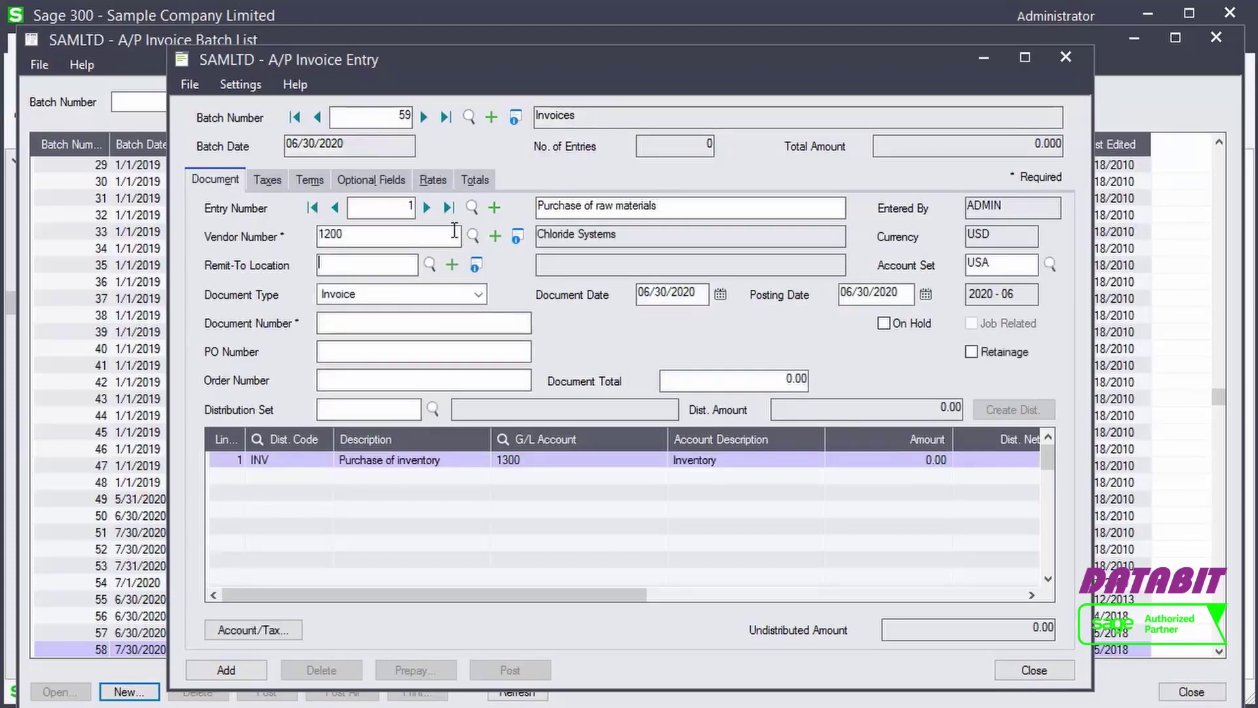
click(981, 354)
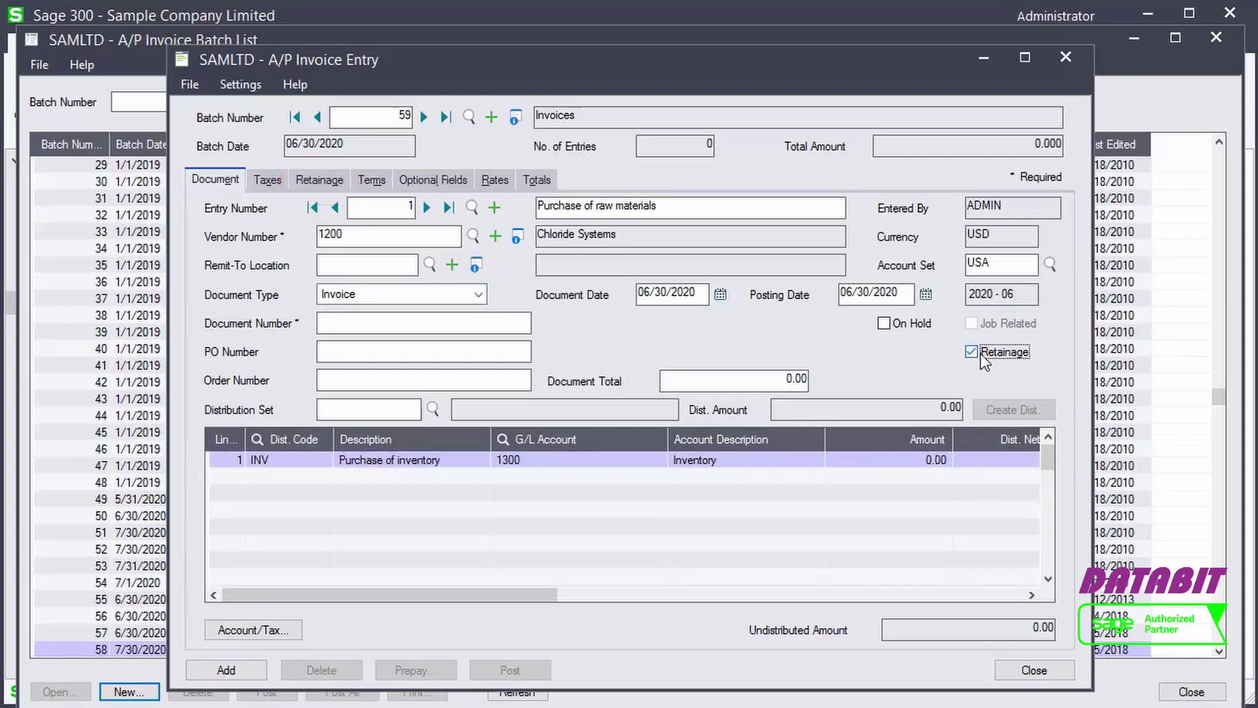
click(472, 323)
text(IN2000)
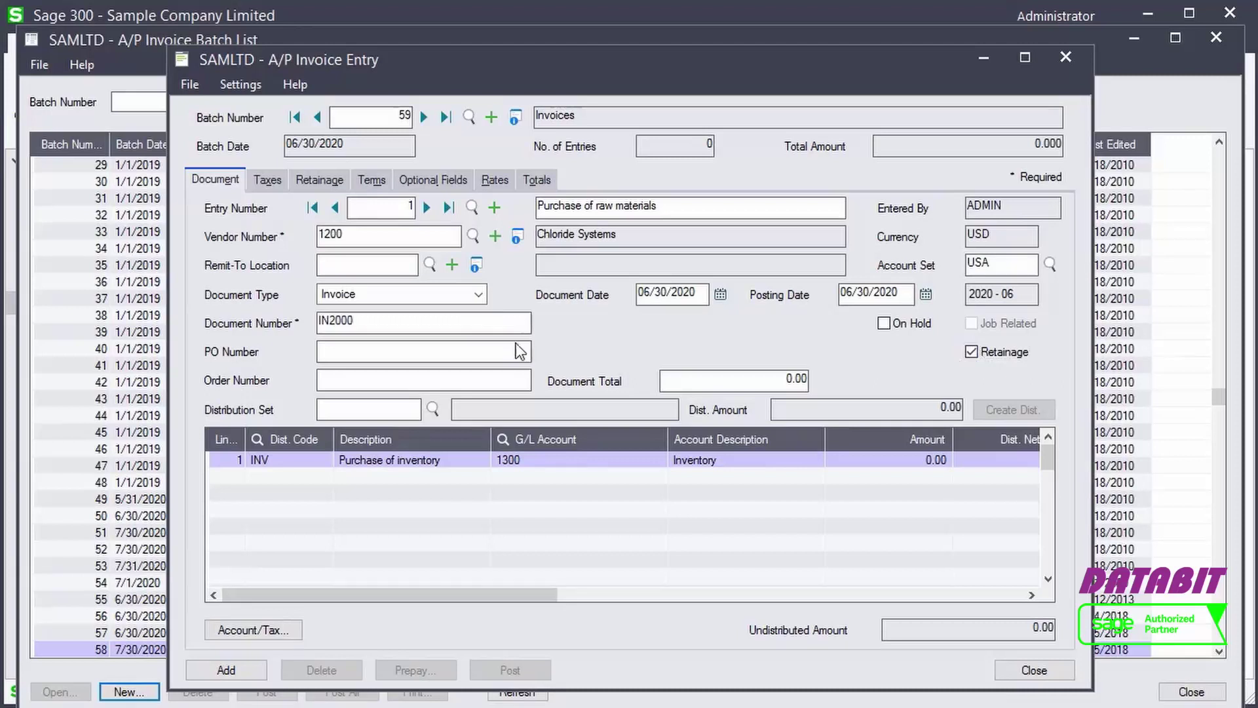
Set the document total to 1,082.50 and line amount to 1000, then review the 108.25 retainage and totals
click(744, 379)
text(1,082.50)
key(Tab)
click(895, 457)
text(1000)
key(Tab)
click(310, 183)
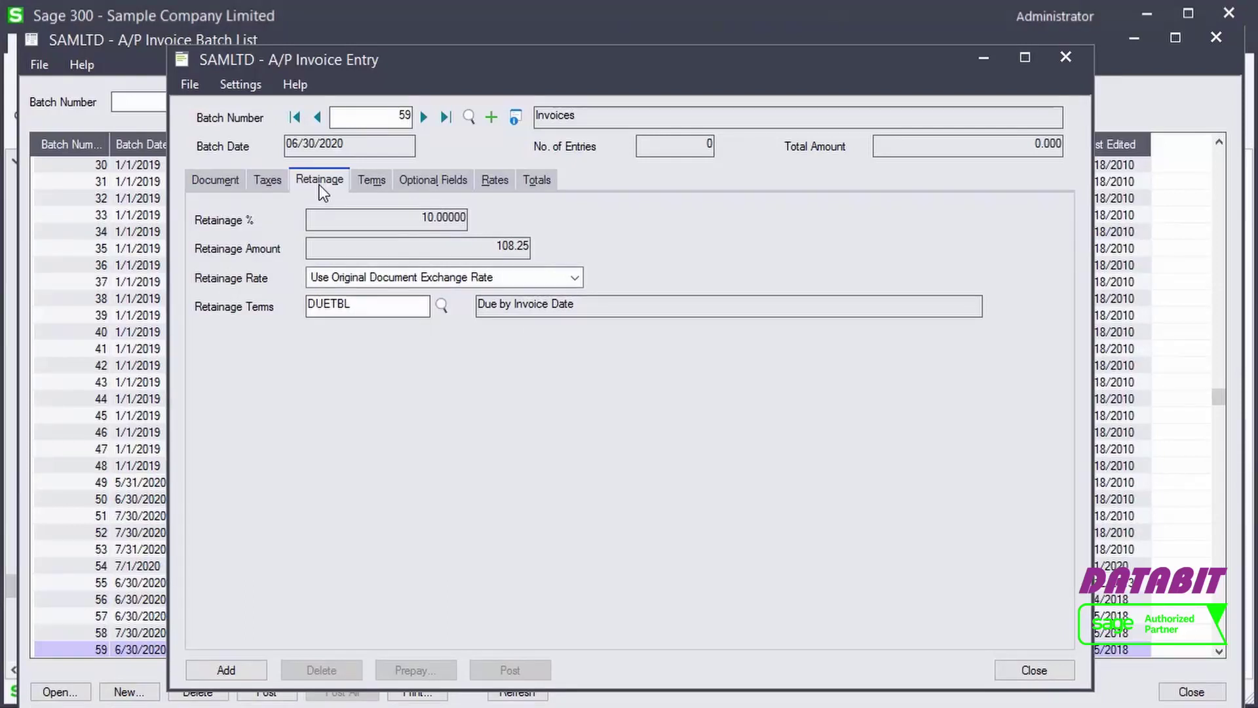
click(535, 183)
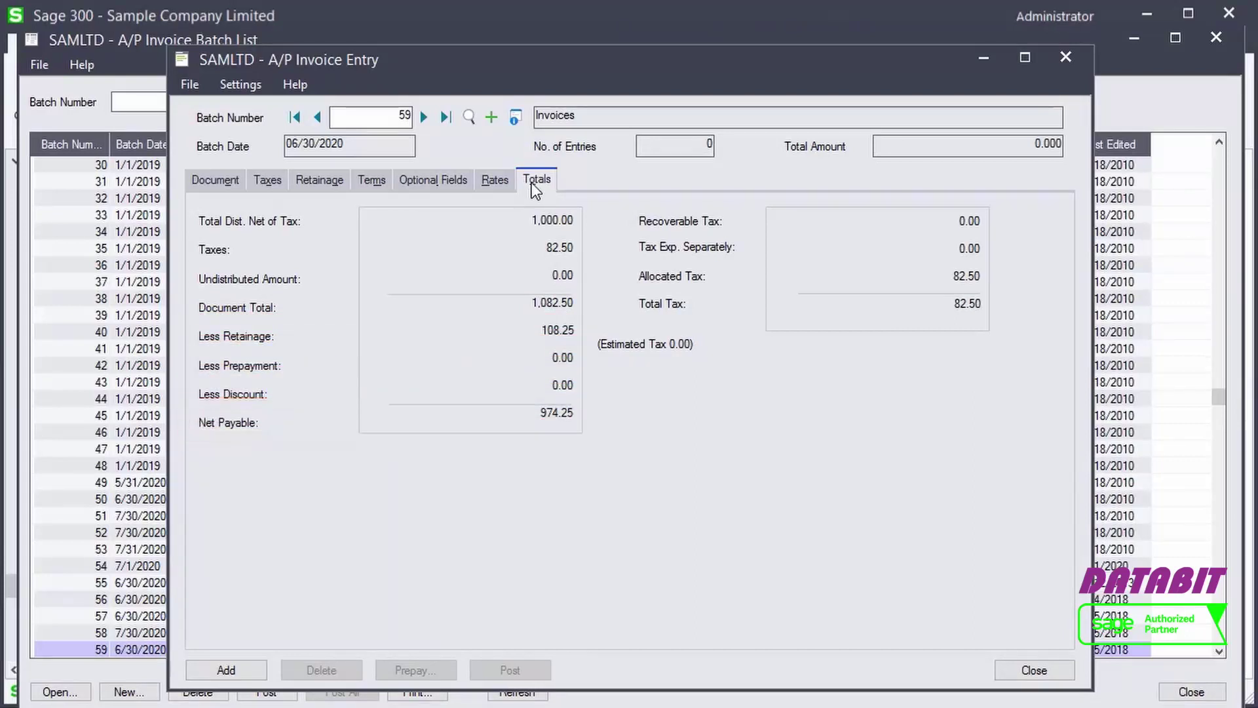
Add the invoice to batch 59, post the batch, and close the invoice batch list
click(210, 666)
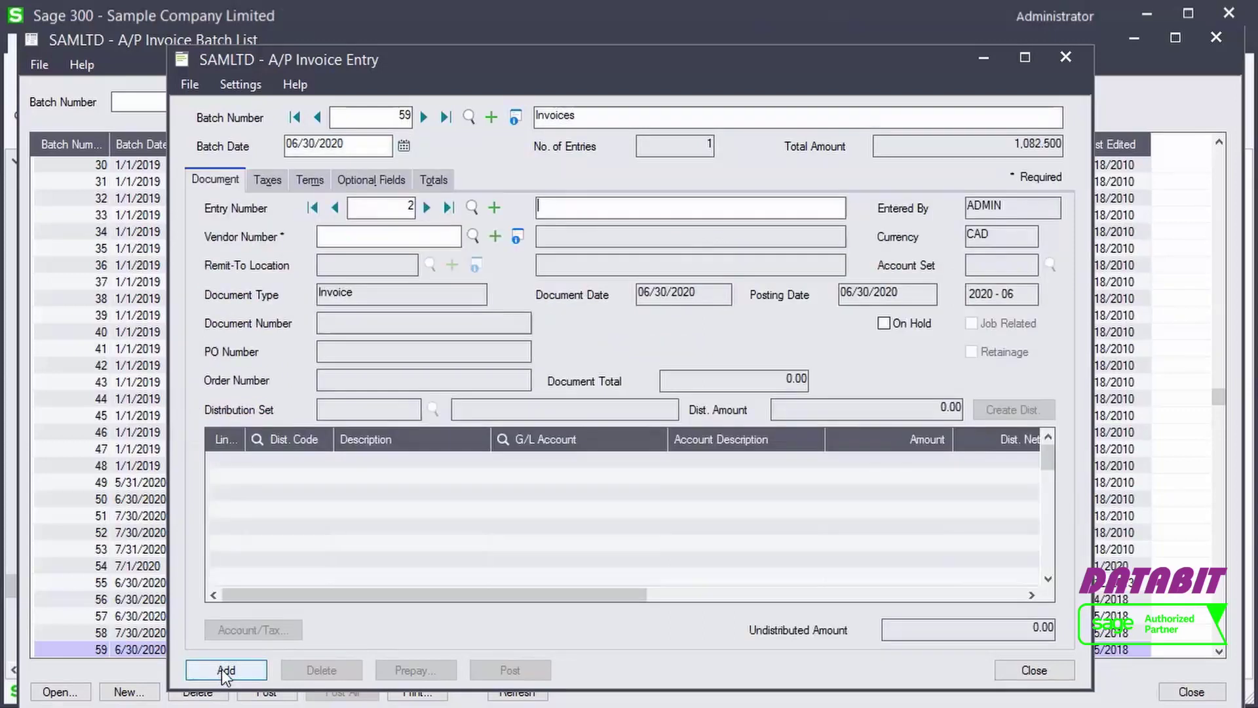
click(1019, 674)
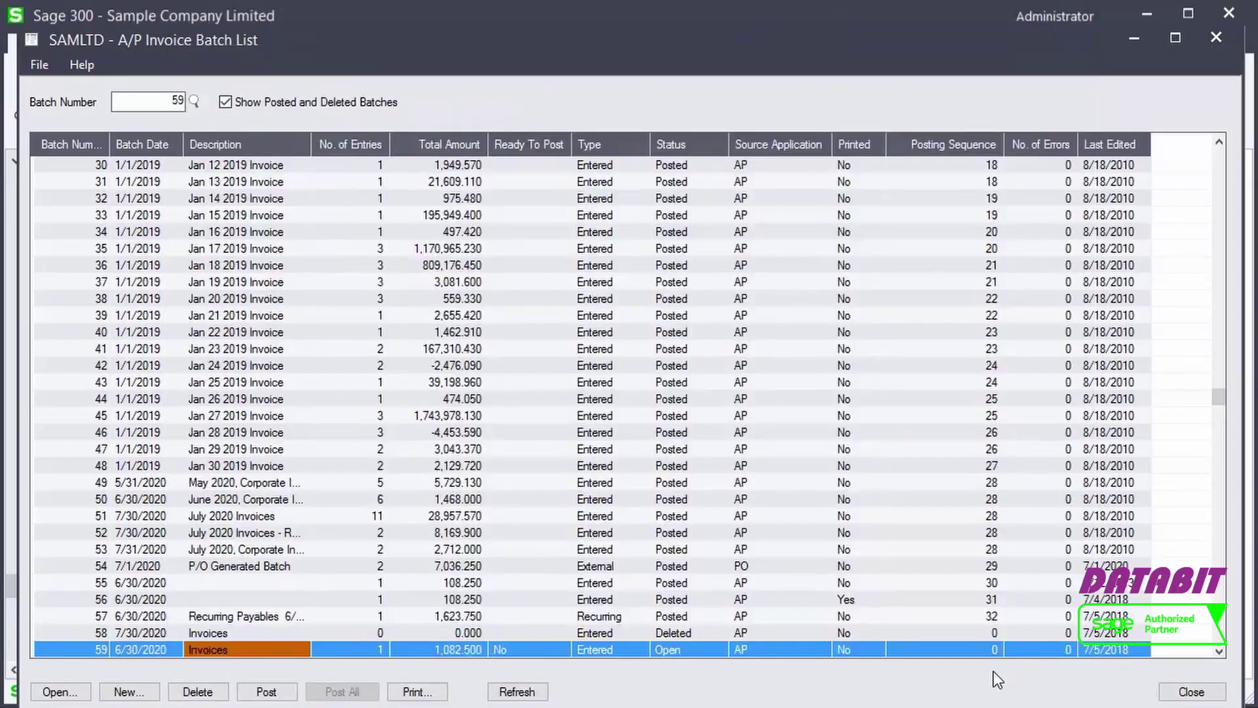
click(266, 692)
click(612, 433)
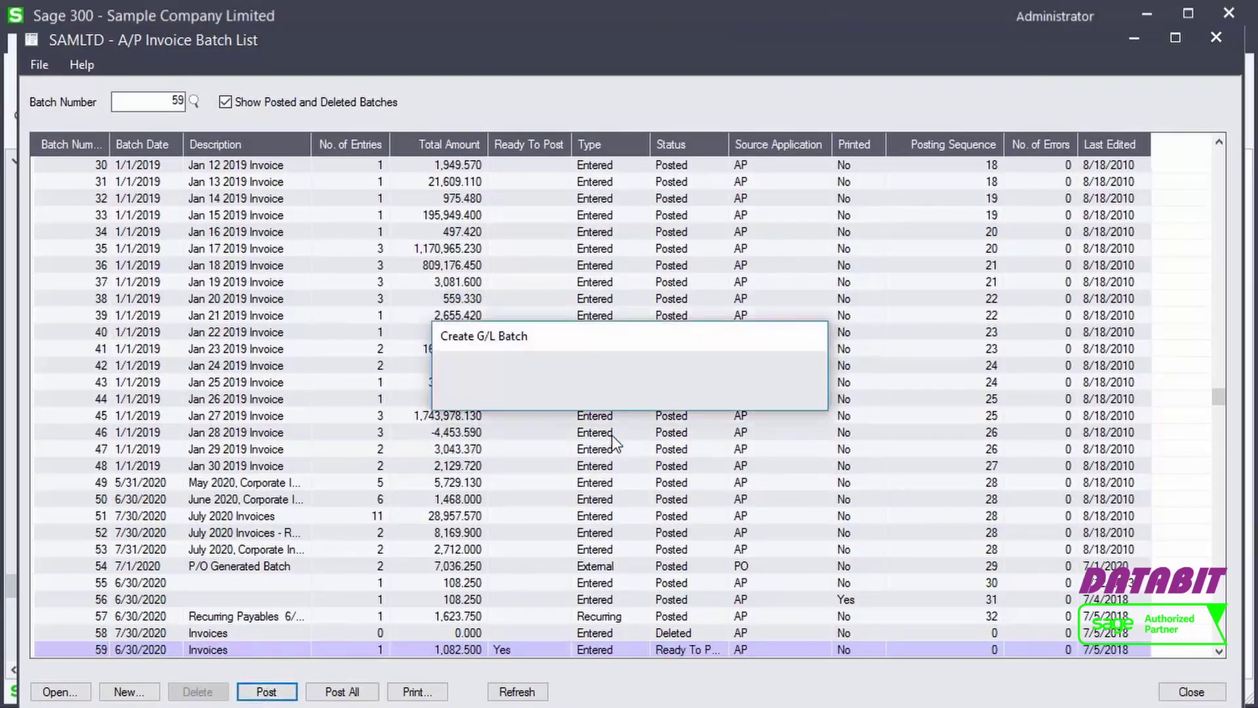
click(425, 390)
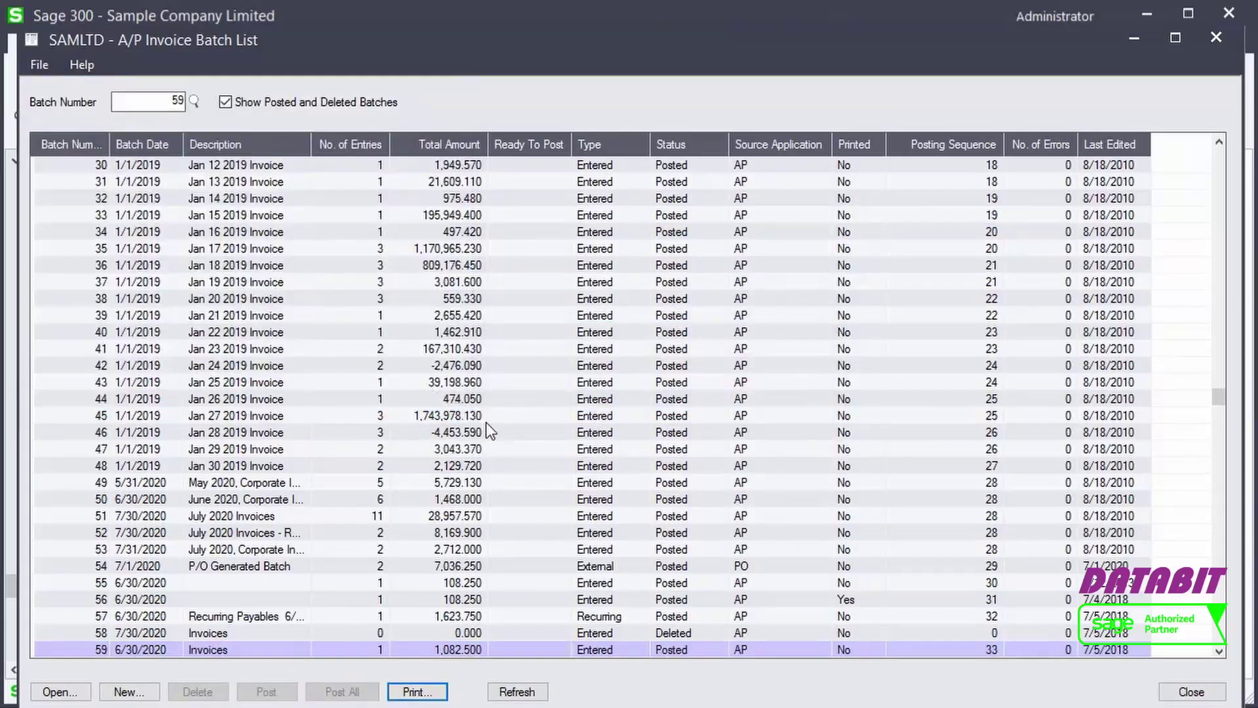
click(1204, 694)
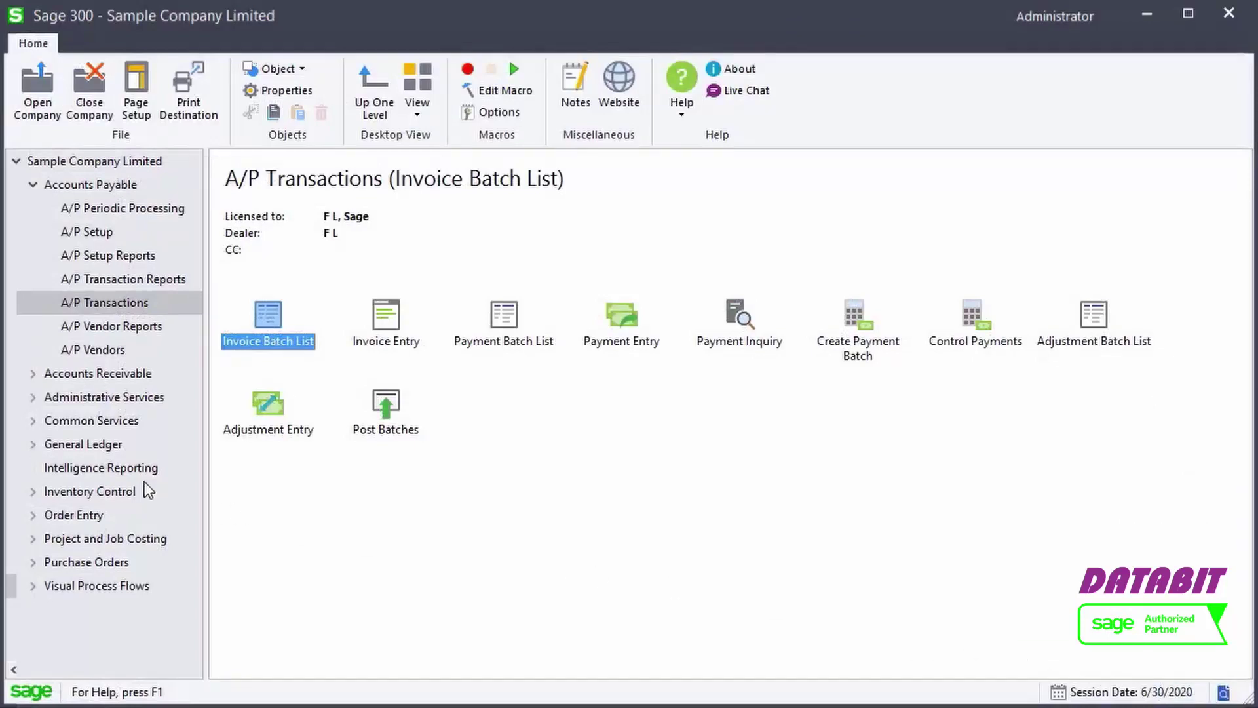
click(98, 448)
Review G/L batch 000201's journal entry crediting 108.25 to retainage payable for IN2000
double_click(384, 327)
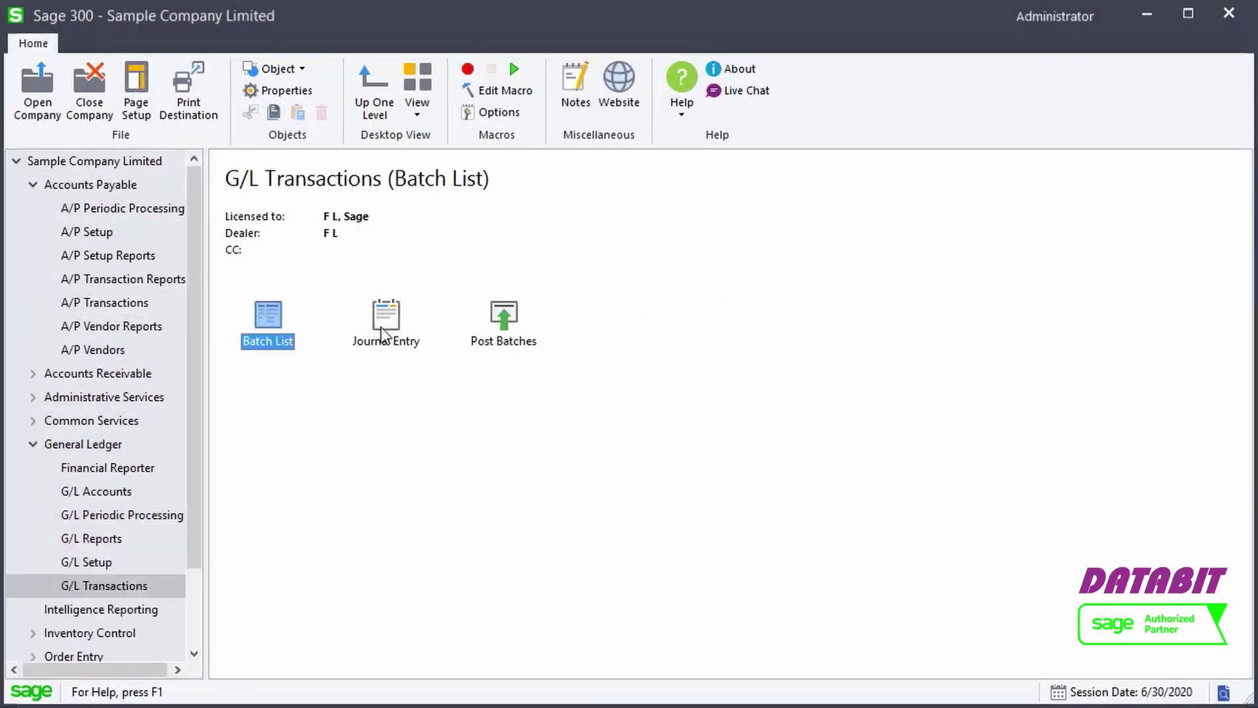
double_click(261, 325)
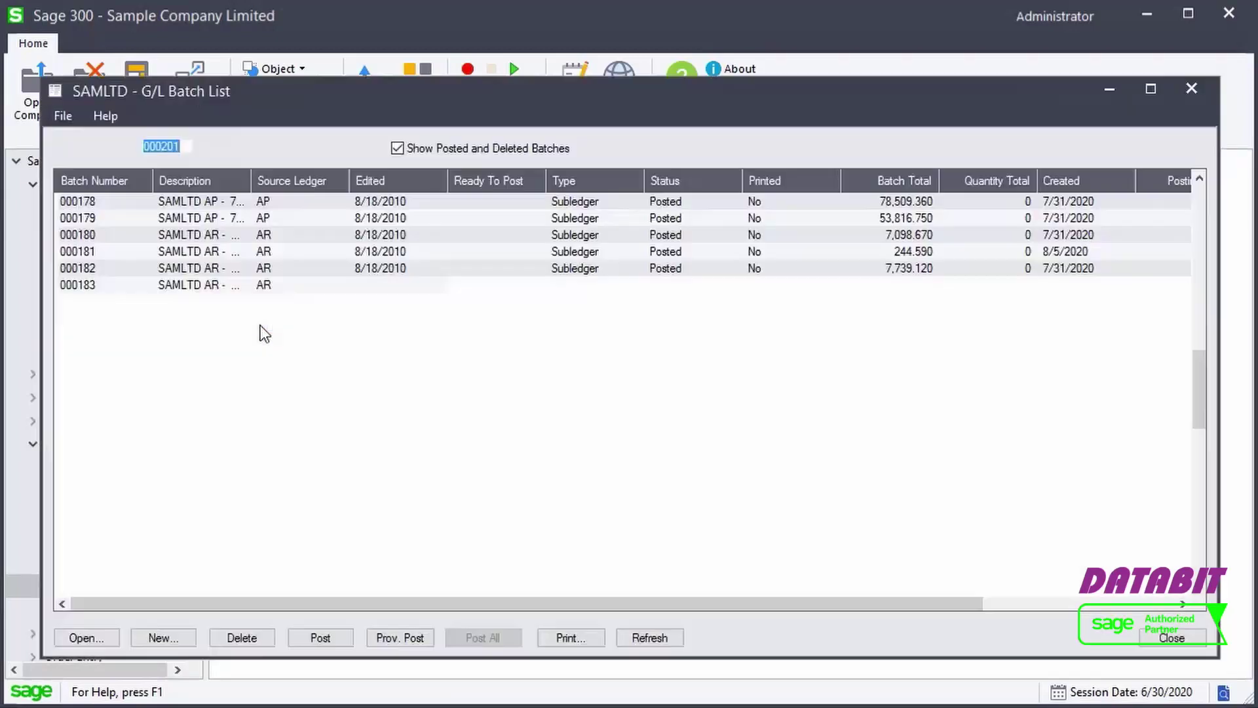
click(1194, 404)
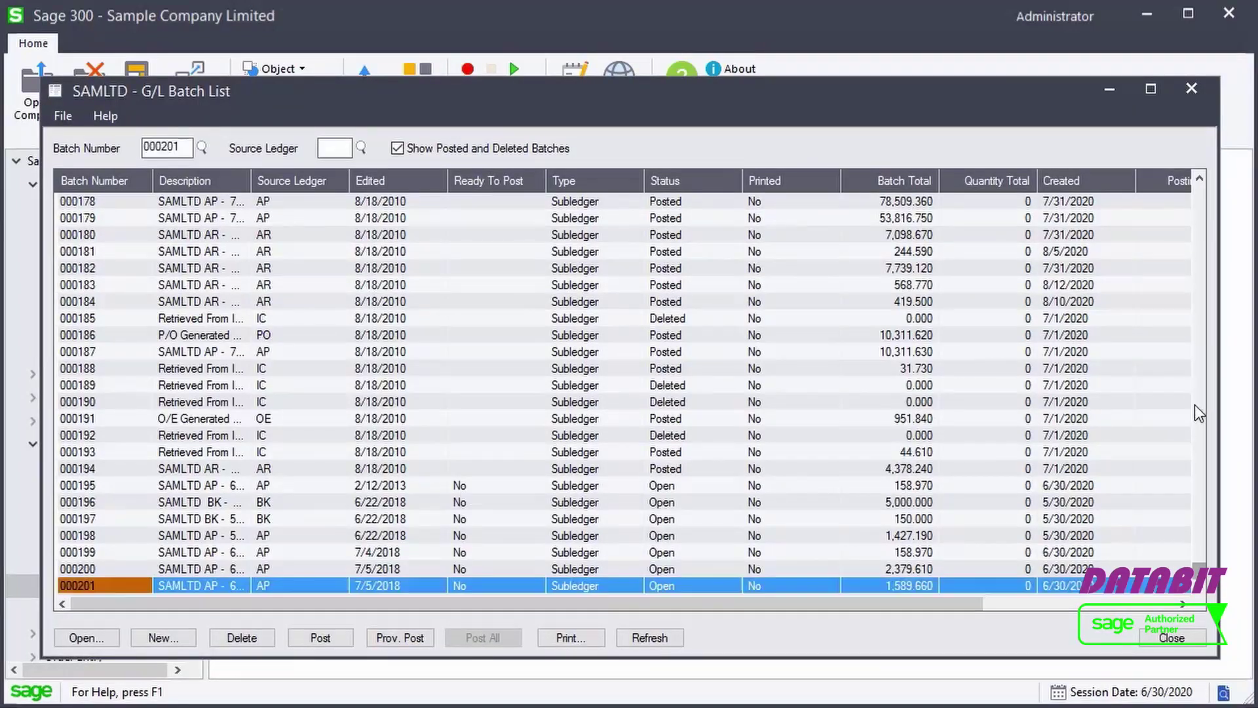
double_click(214, 585)
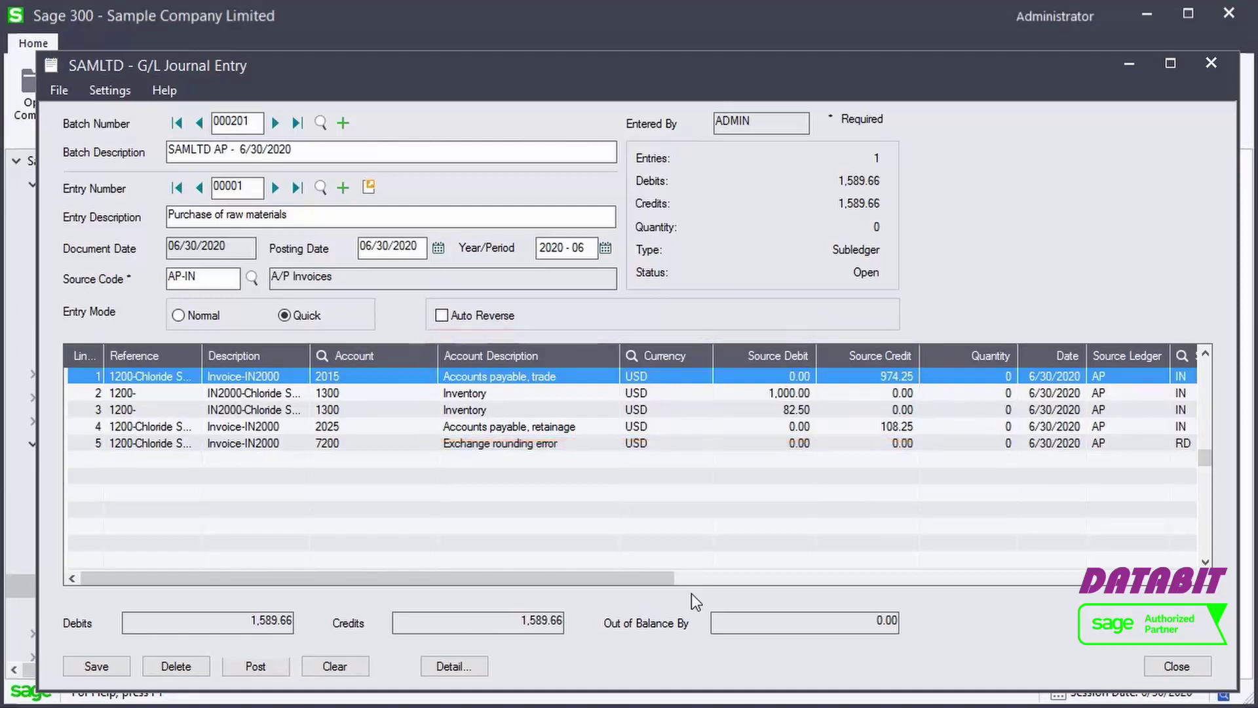
click(1176, 666)
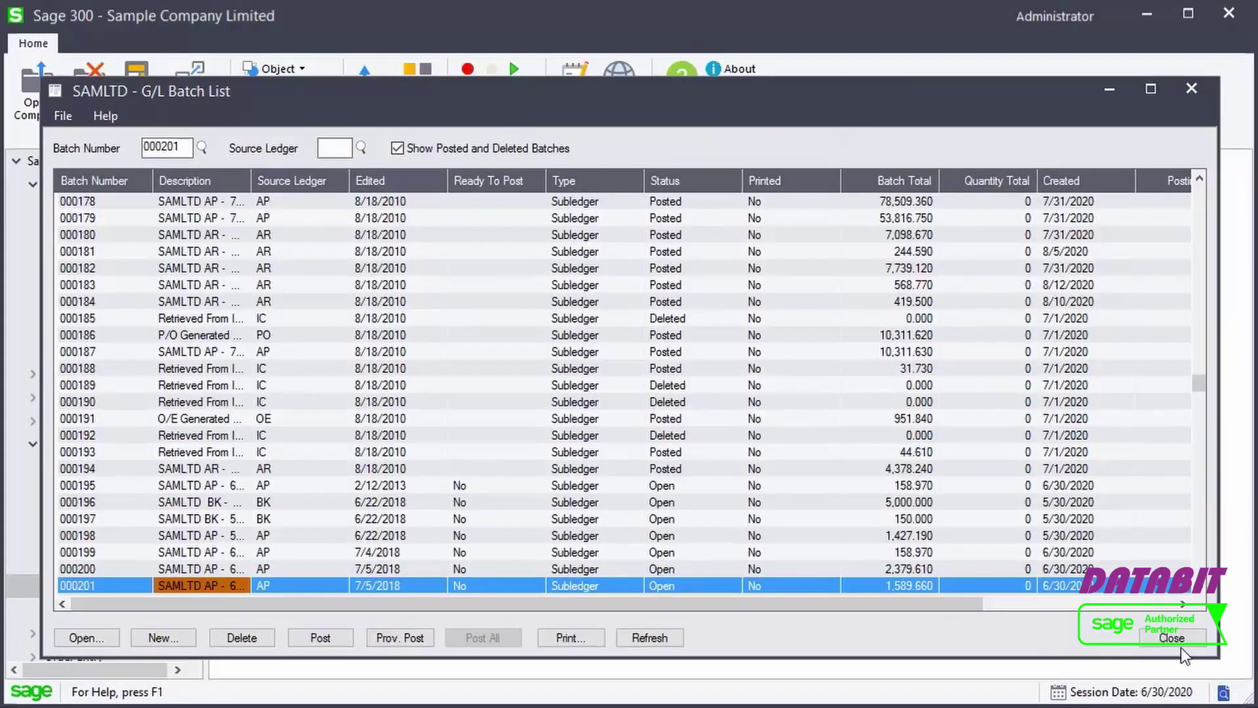
click(1176, 666)
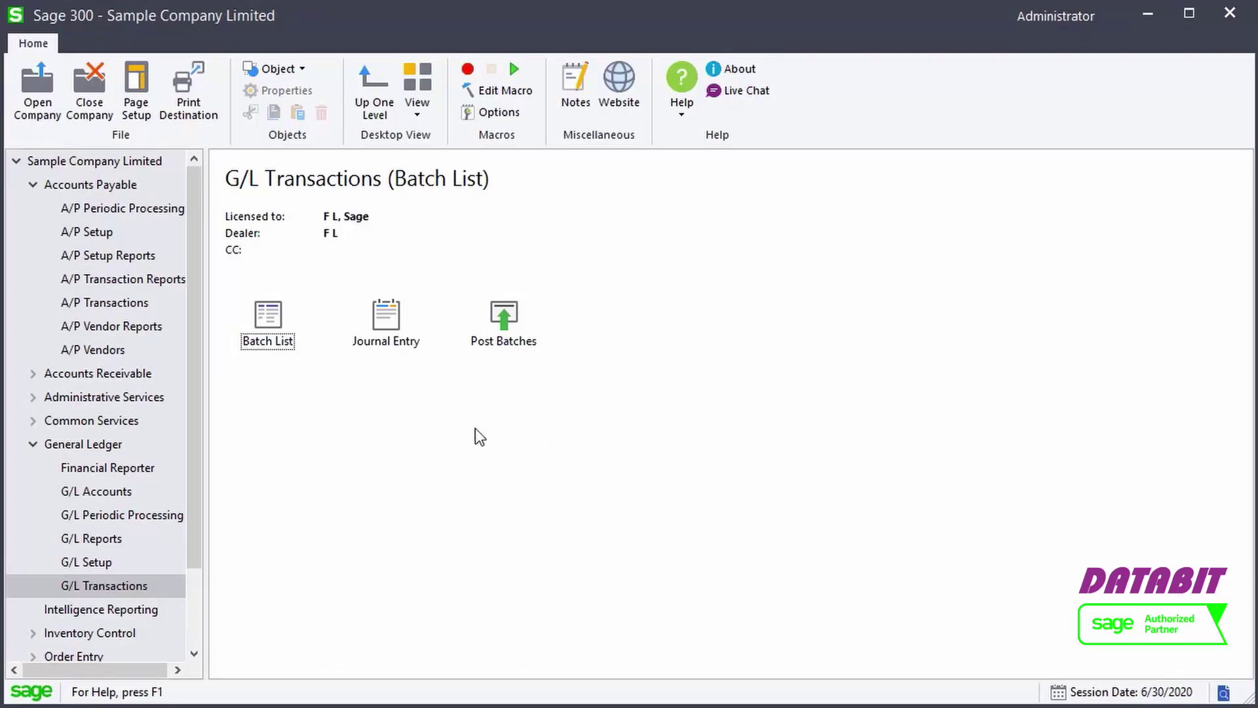
click(122, 302)
double_click(279, 313)
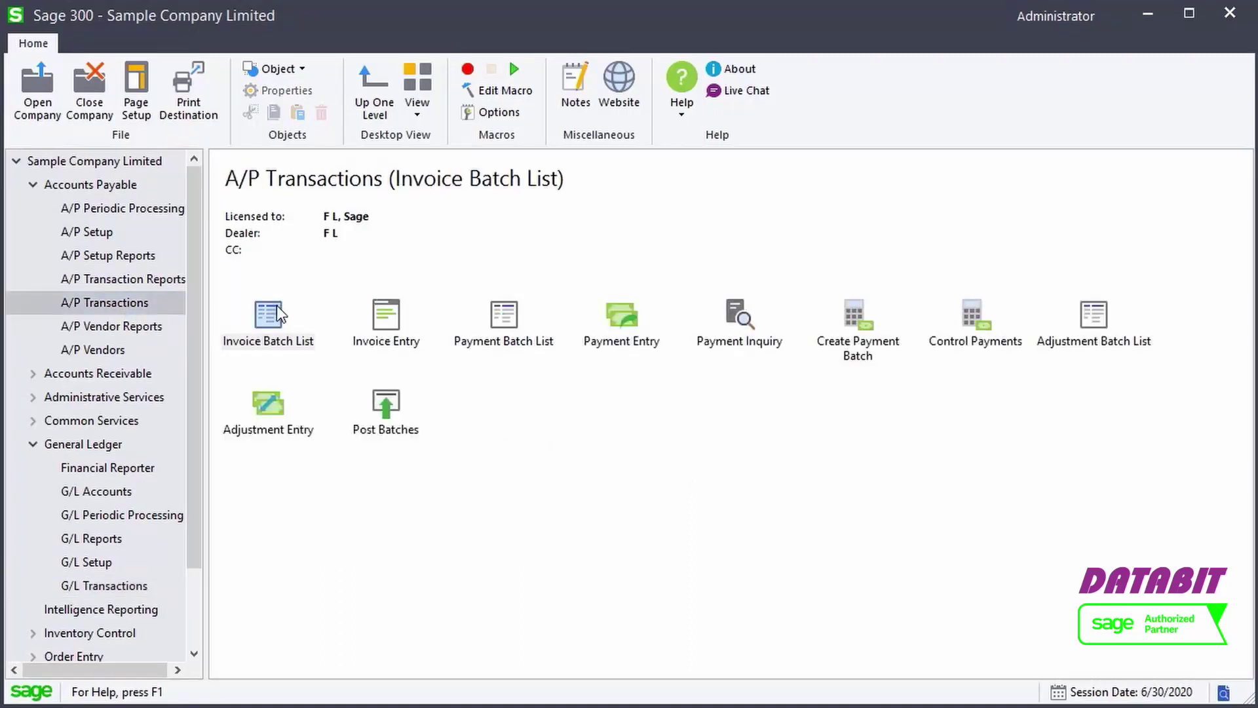
Create a new batch 'Retainage invoice' dated 07/31/2020 with entry description 'Retainage invoice'
click(137, 688)
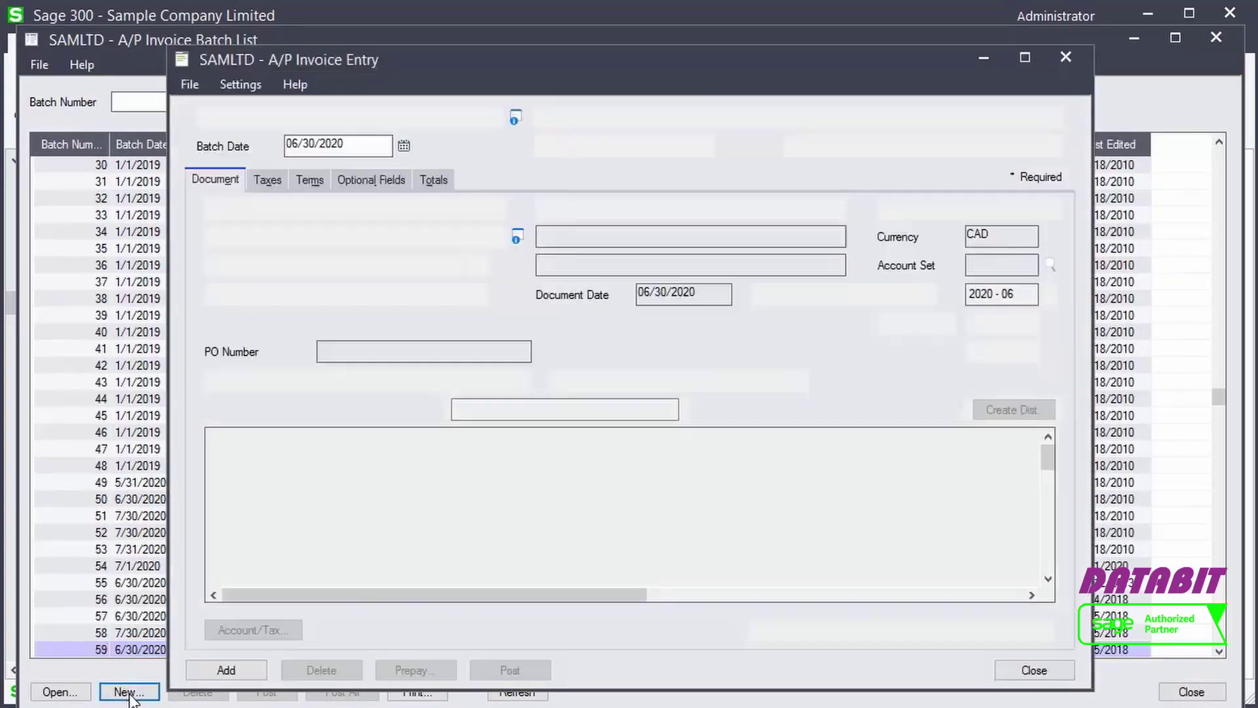
click(562, 118)
text(Retainage invoice)
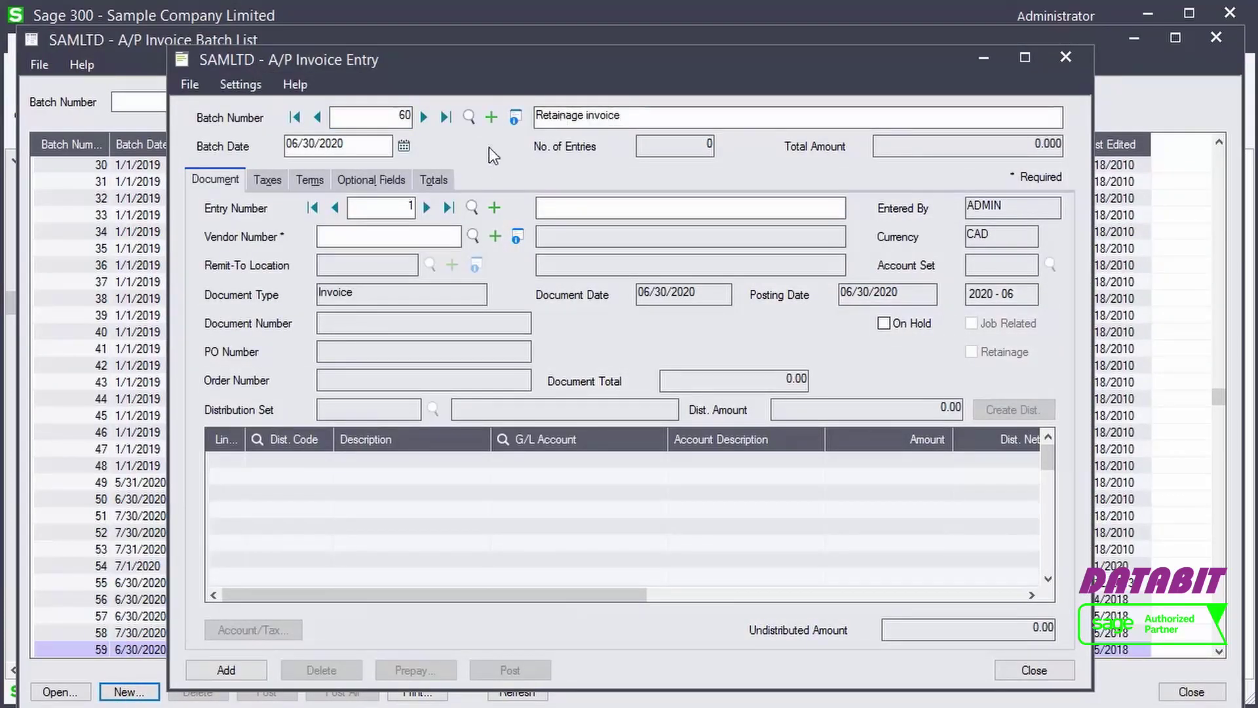
click(351, 145)
text(07/31/2020)
key(Return)
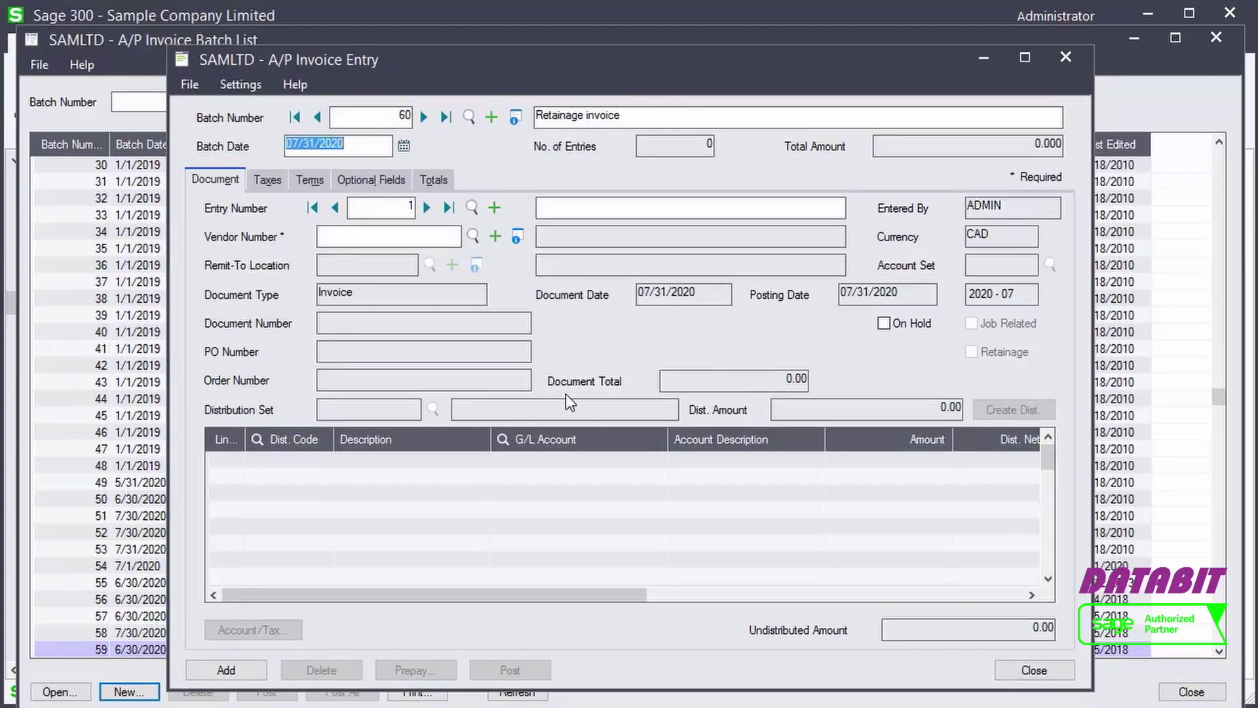
click(557, 207)
text(Retainage invoice)
Make a Retainage Invoice RTINV01 for vendor 1200 linked to original document IN2000
click(447, 234)
text(1200)
key(Tab)
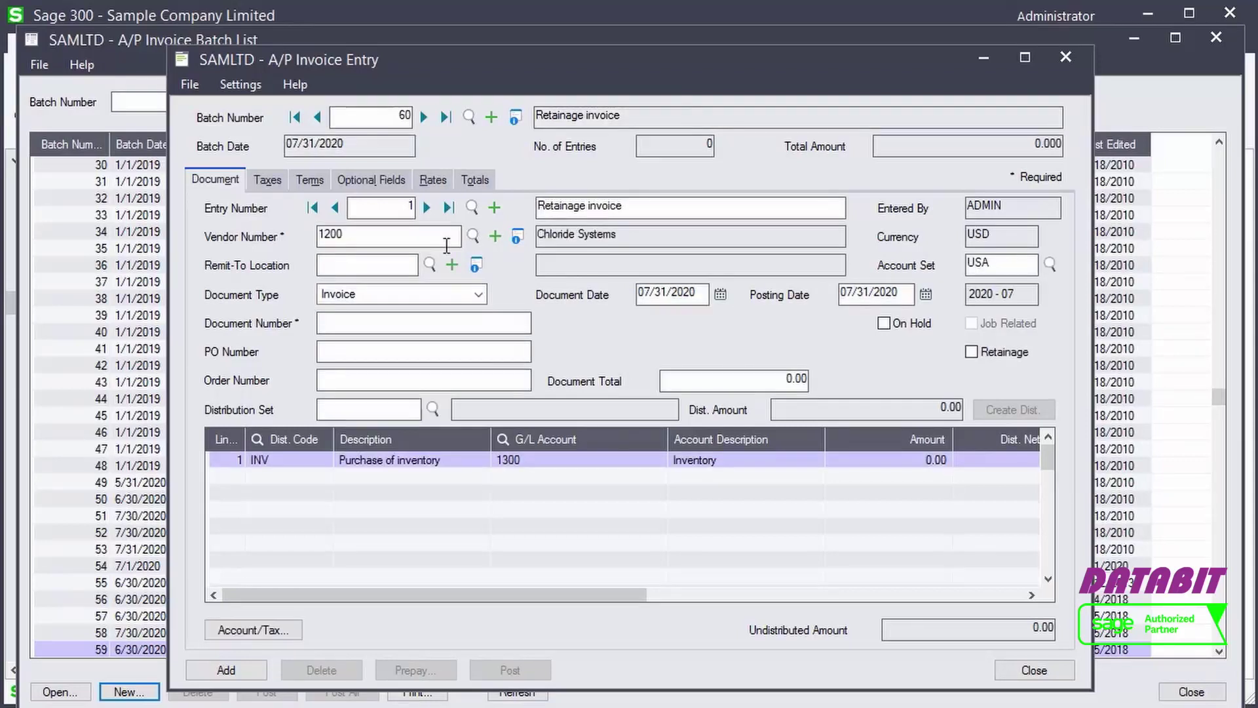
click(478, 295)
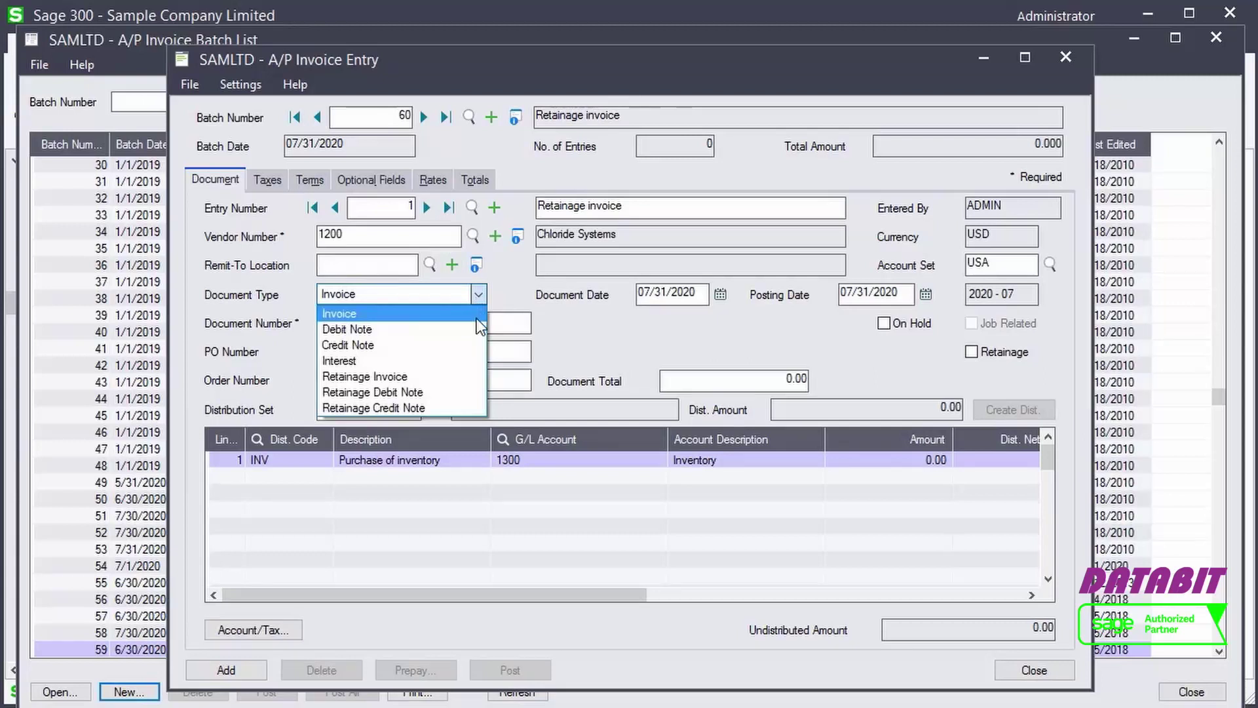
click(471, 376)
click(470, 329)
text(RTINV01)
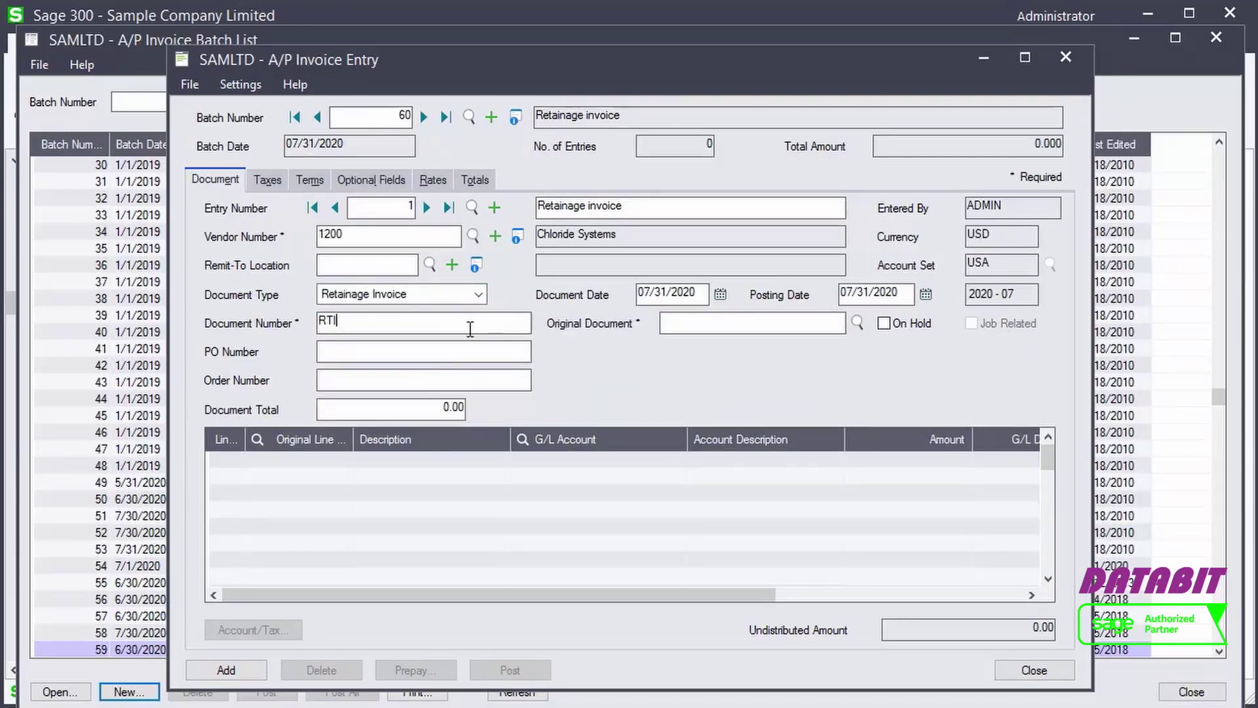
click(857, 323)
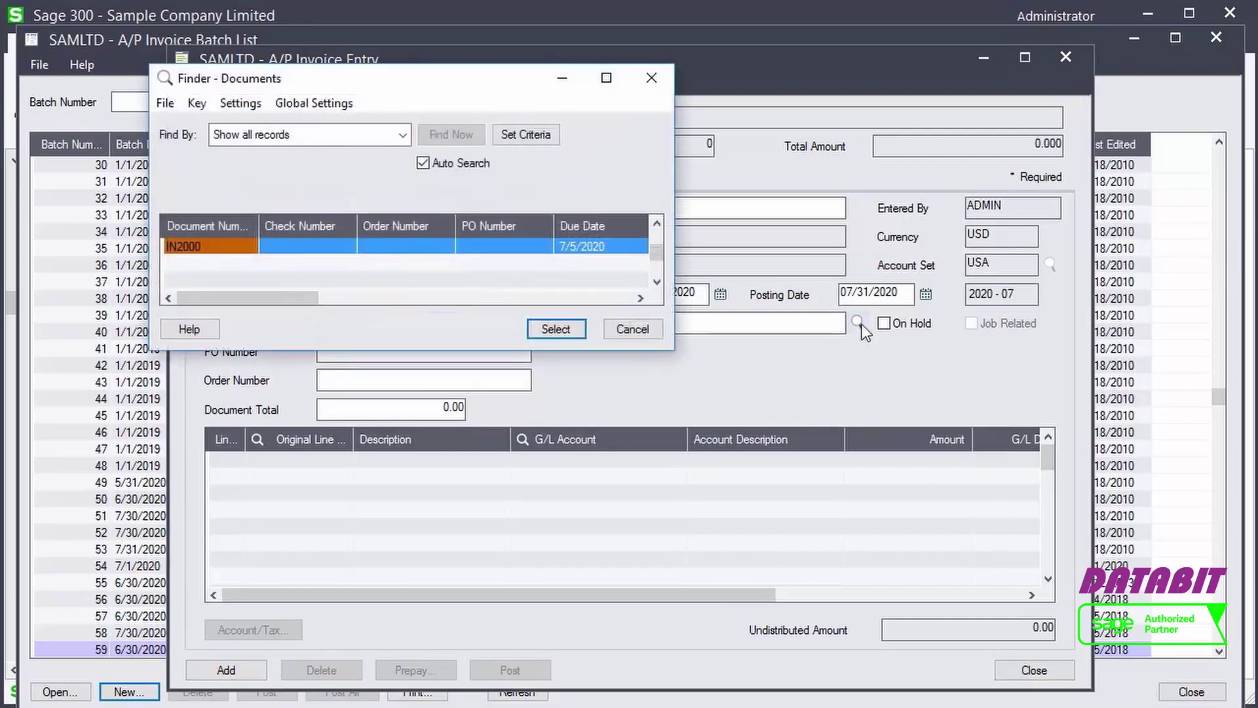
double_click(420, 245)
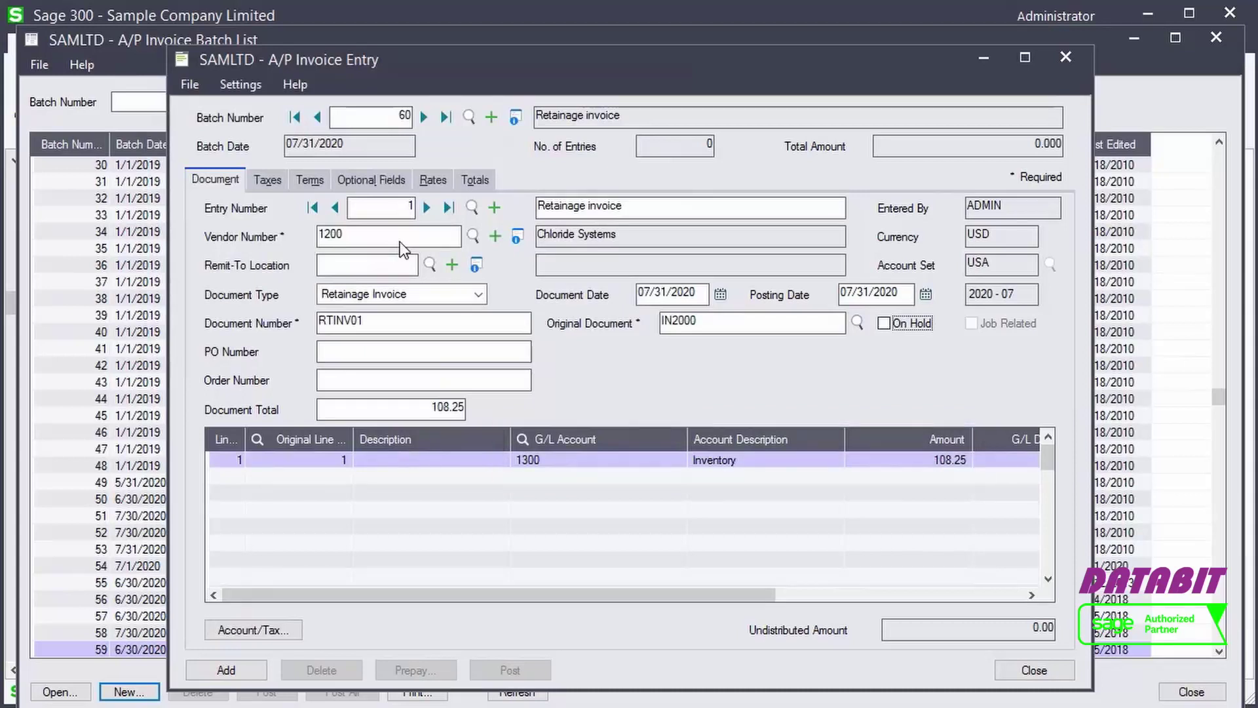
Check the 108.25 totals and add the retainage invoice to batch 60
click(475, 184)
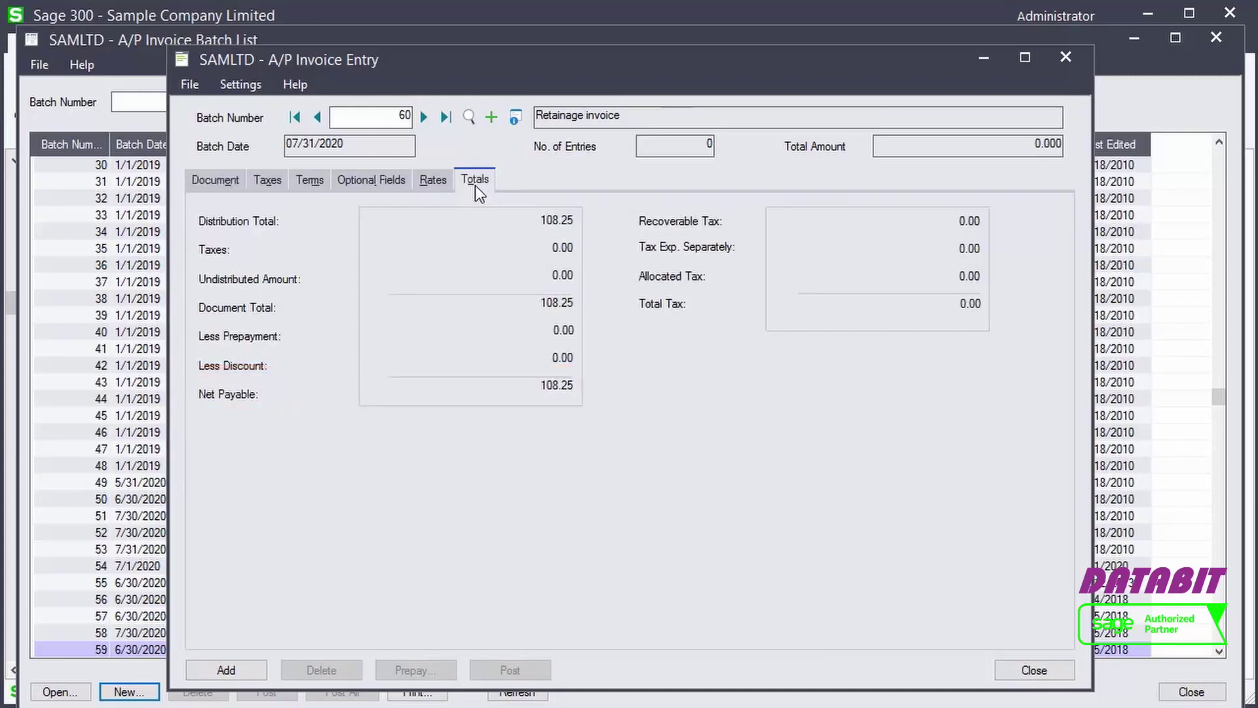
click(238, 671)
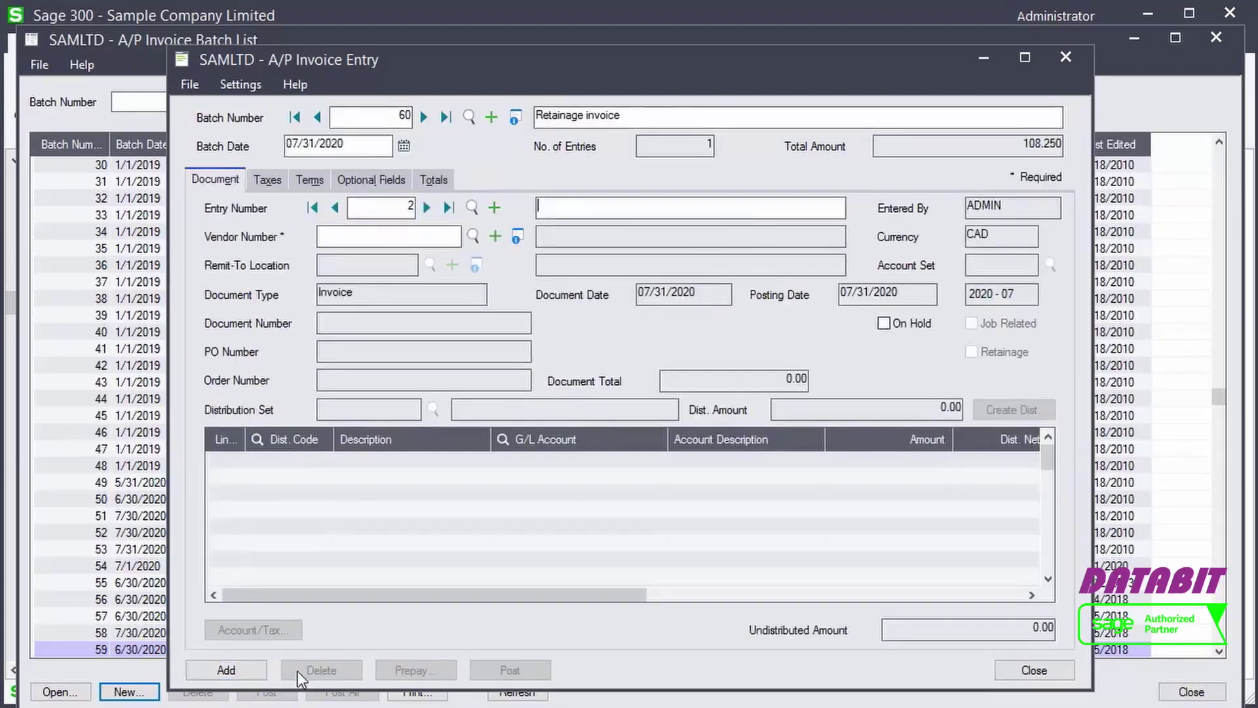
click(1041, 669)
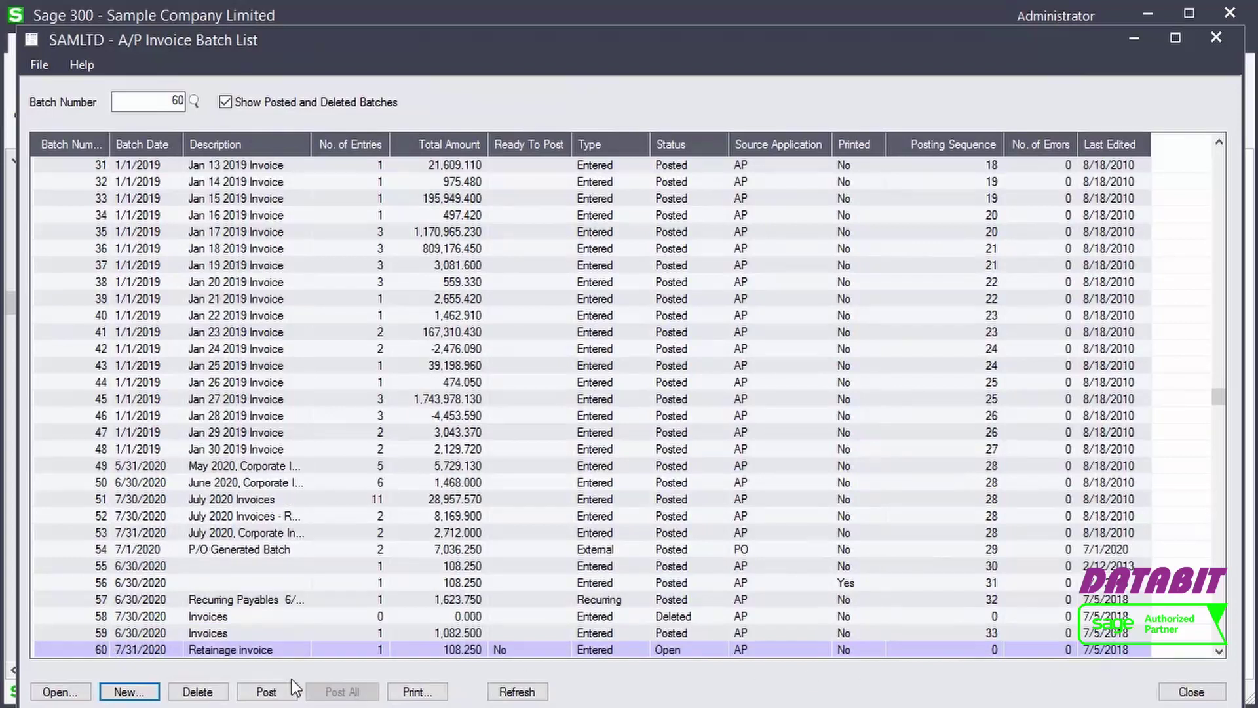
Post retainage invoice batch 60 and close the A/P invoice batch list
click(268, 693)
click(606, 430)
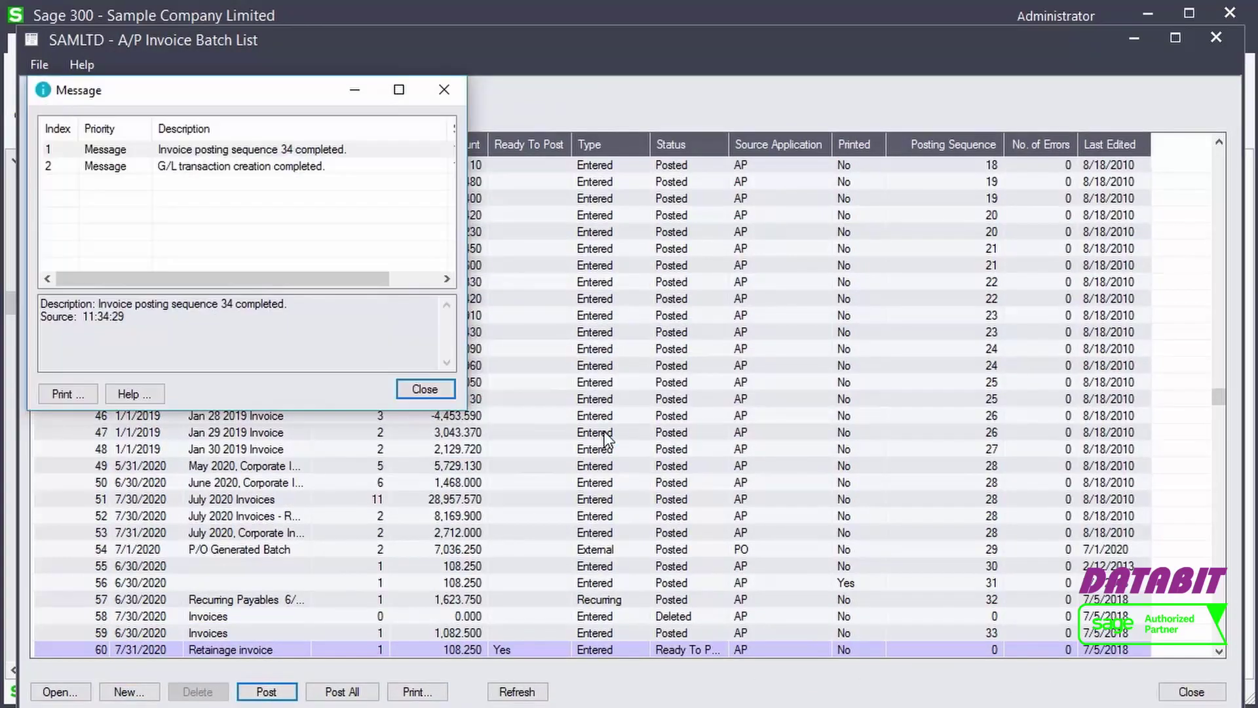
click(433, 390)
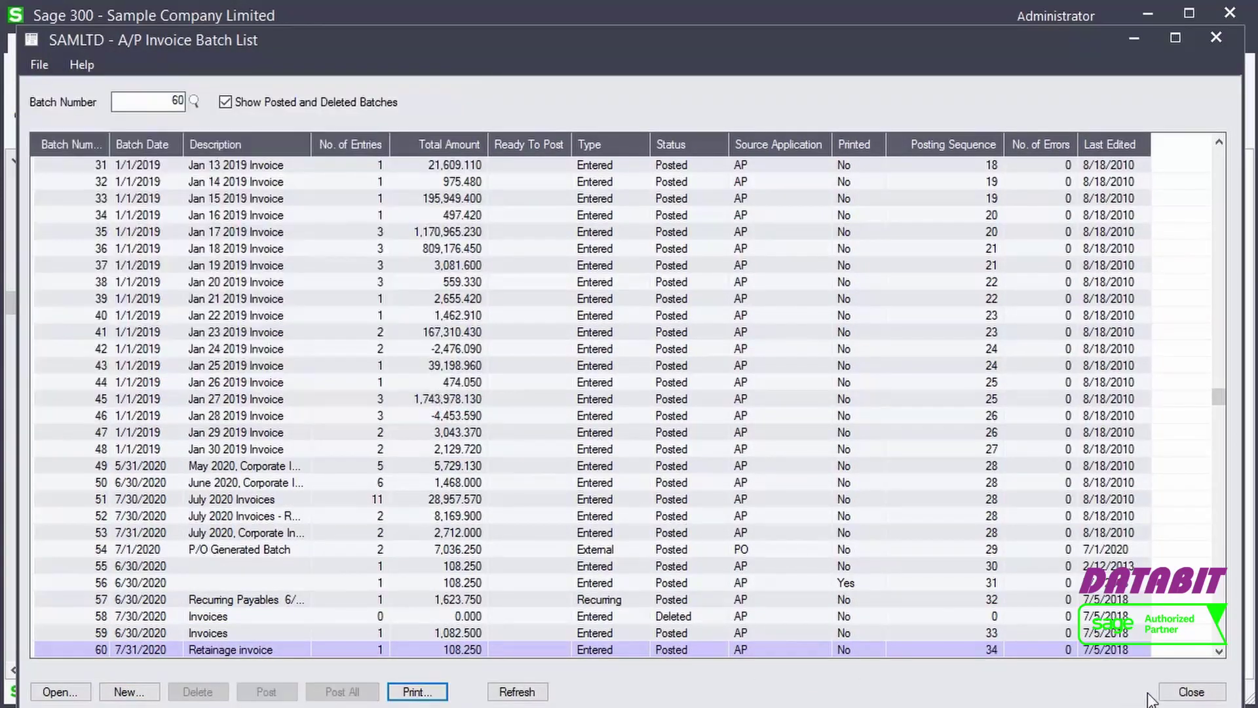
click(1185, 694)
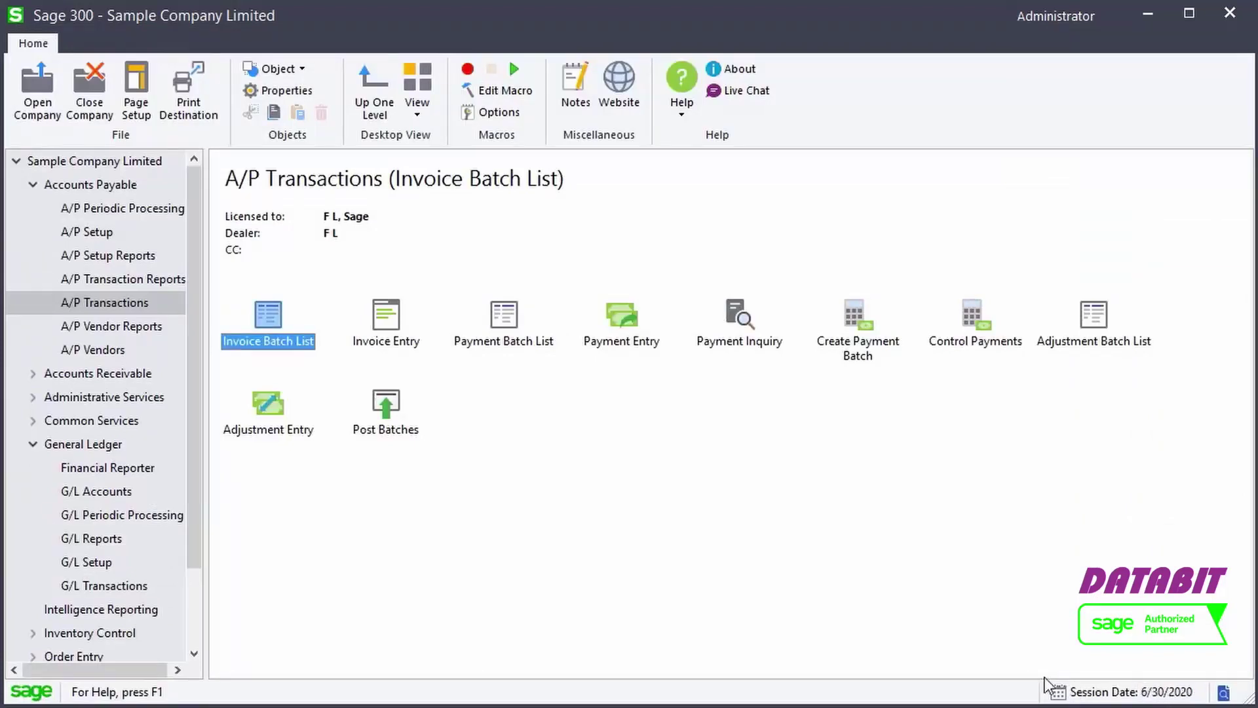
Review G/L batch 000202, moving 108.25 from retainage payable to trade payable
click(115, 585)
double_click(262, 342)
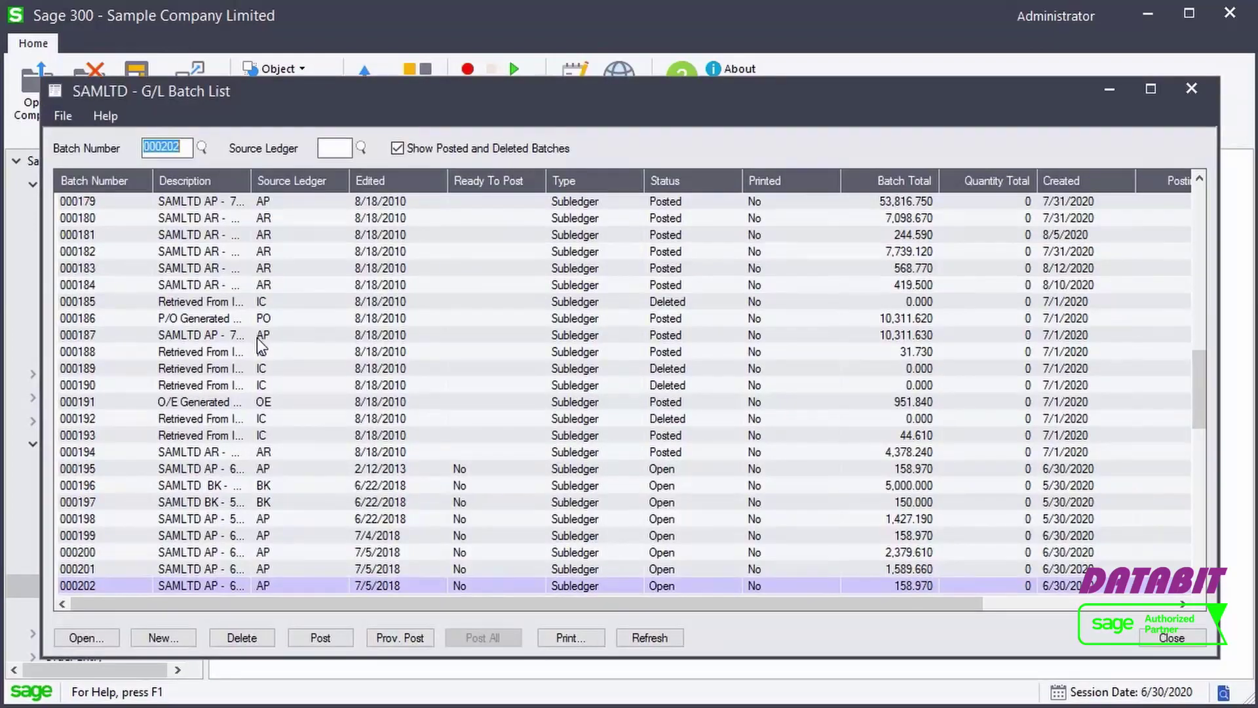
double_click(283, 582)
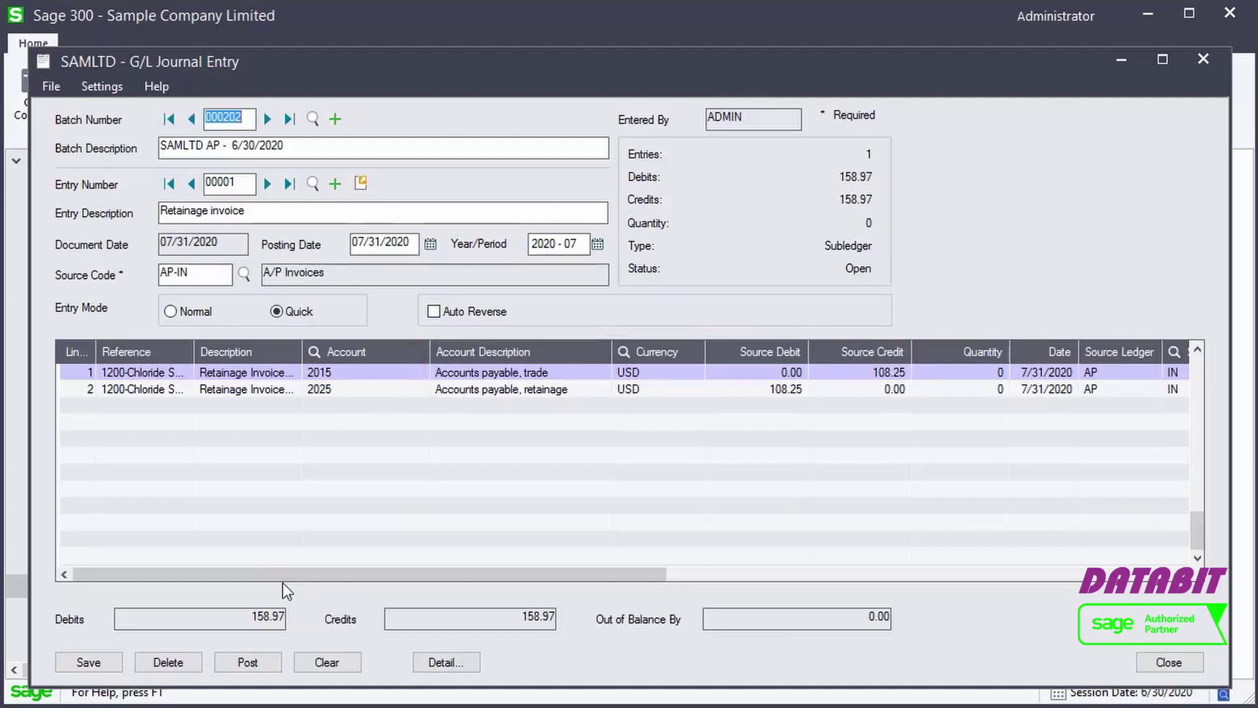
click(1165, 664)
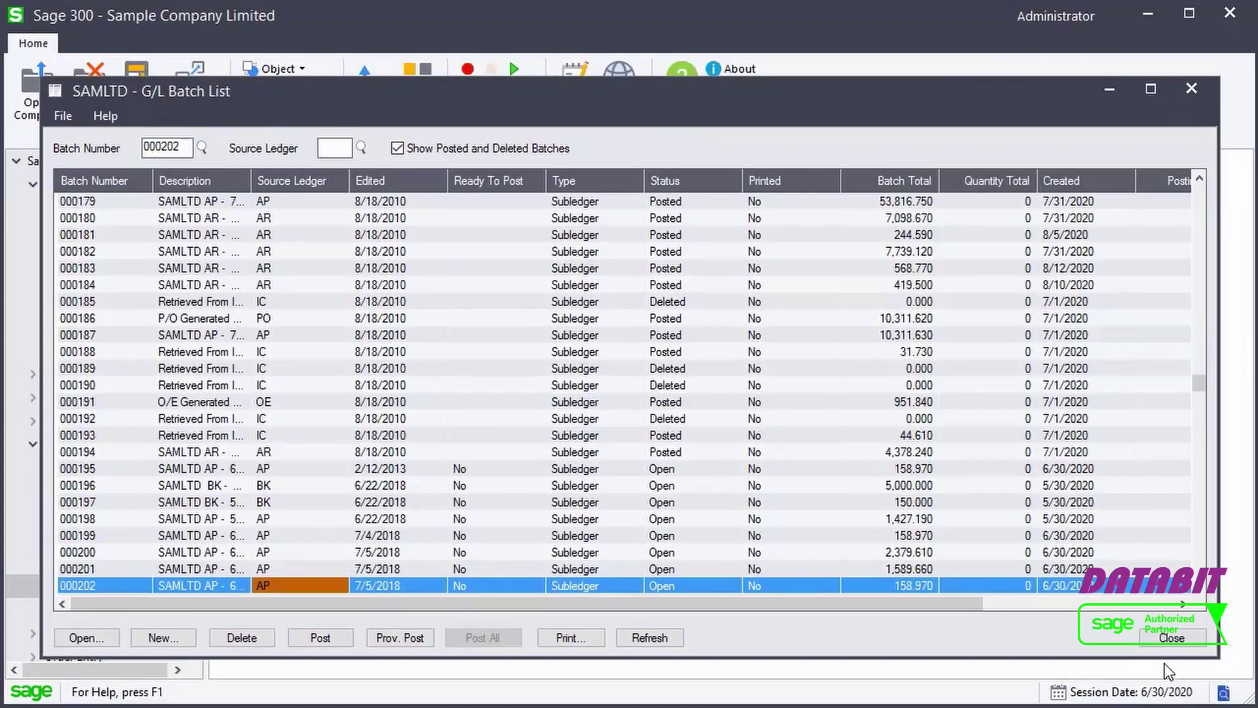
click(1164, 636)
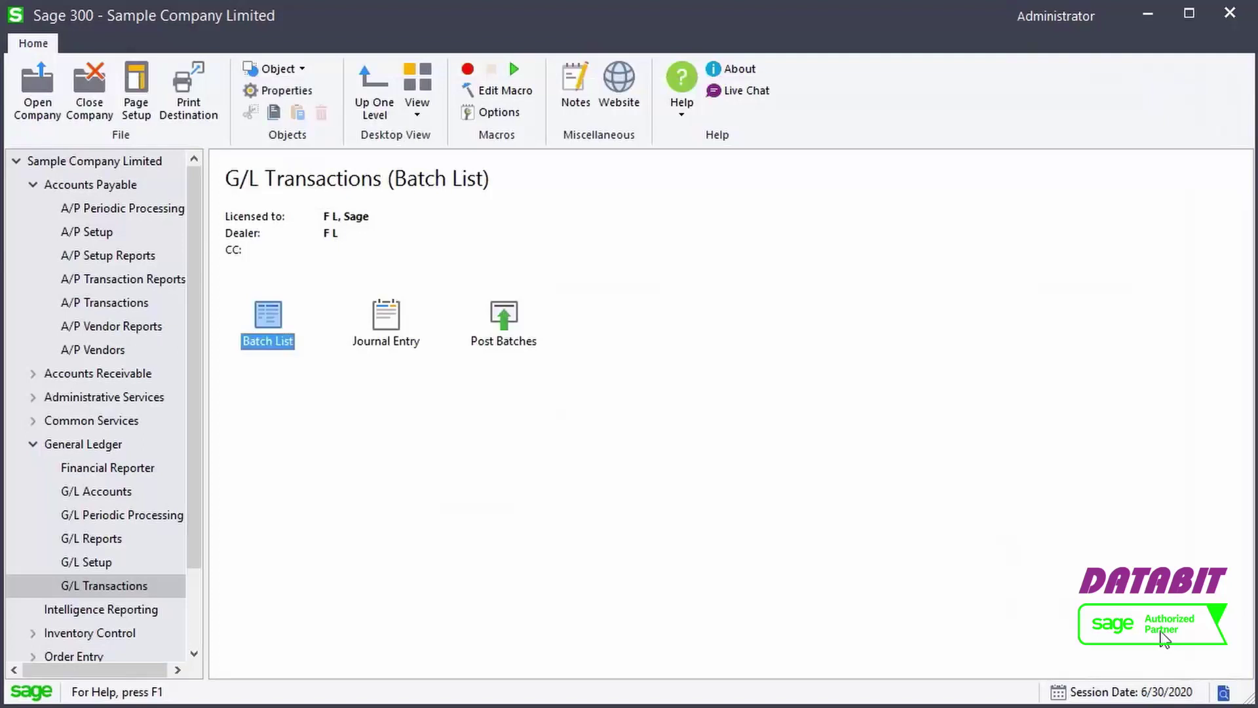